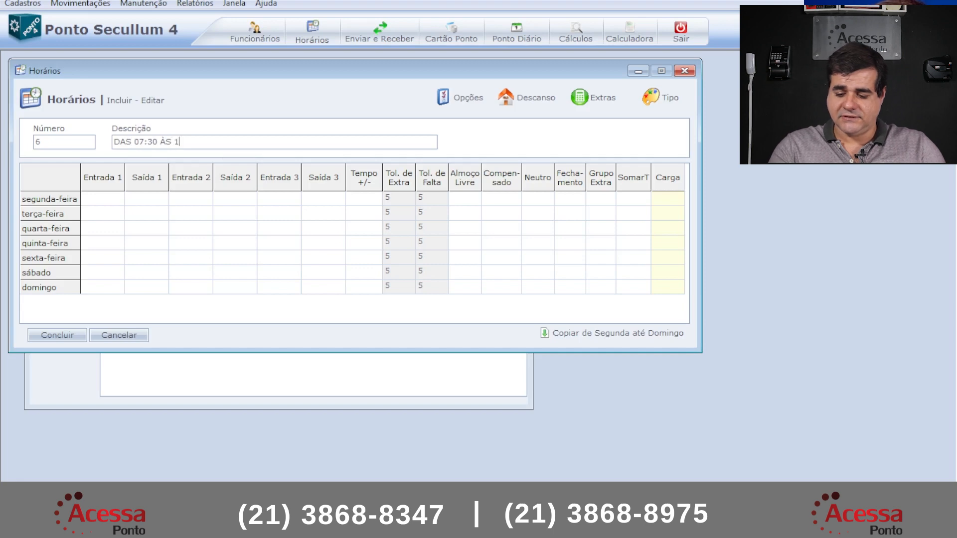
Finish the description as "DAS 07:30 ÀS 16:30" and enter segunda-feira's hours as 07:30–12:00 and 13:00–16:30
key("Tab")
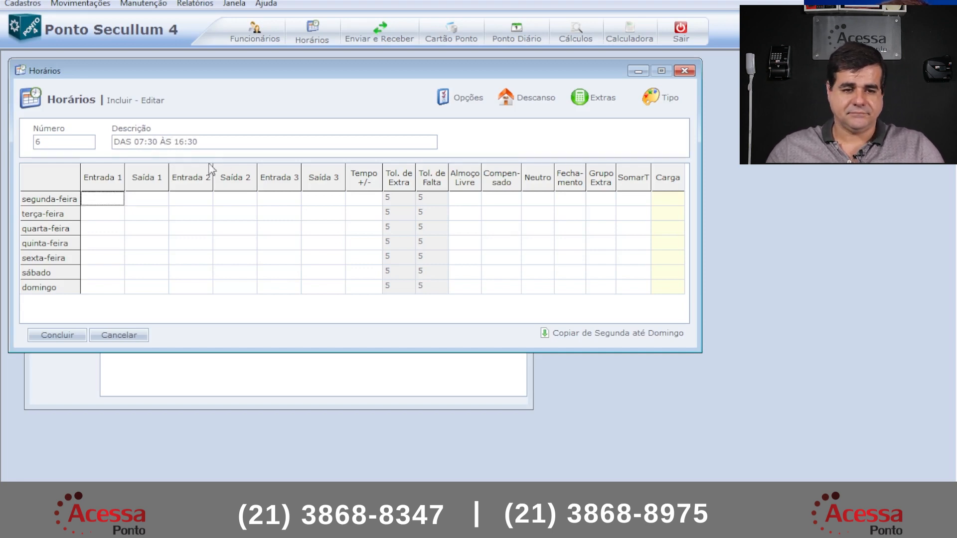
type("07:30")
key("Tab")
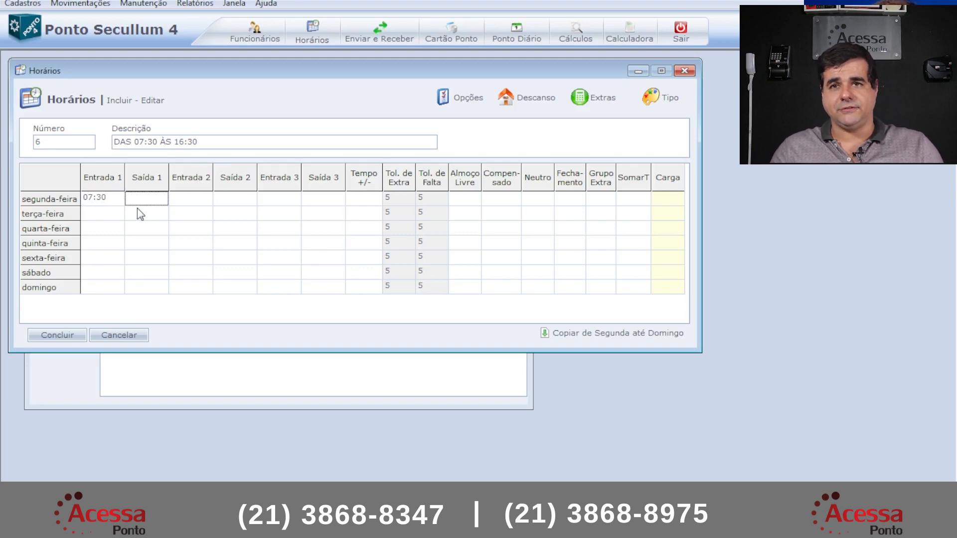
type("12:00")
key("Tab")
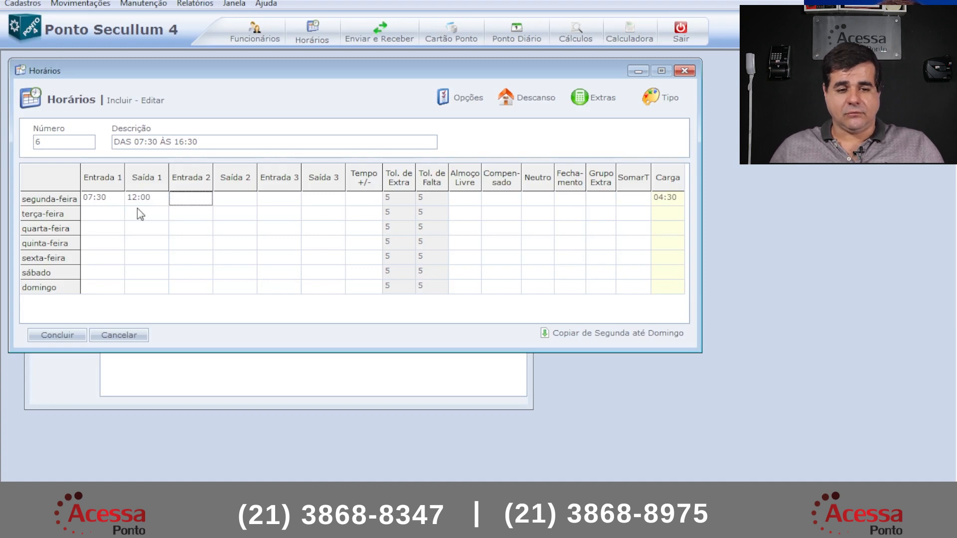
type("1300")
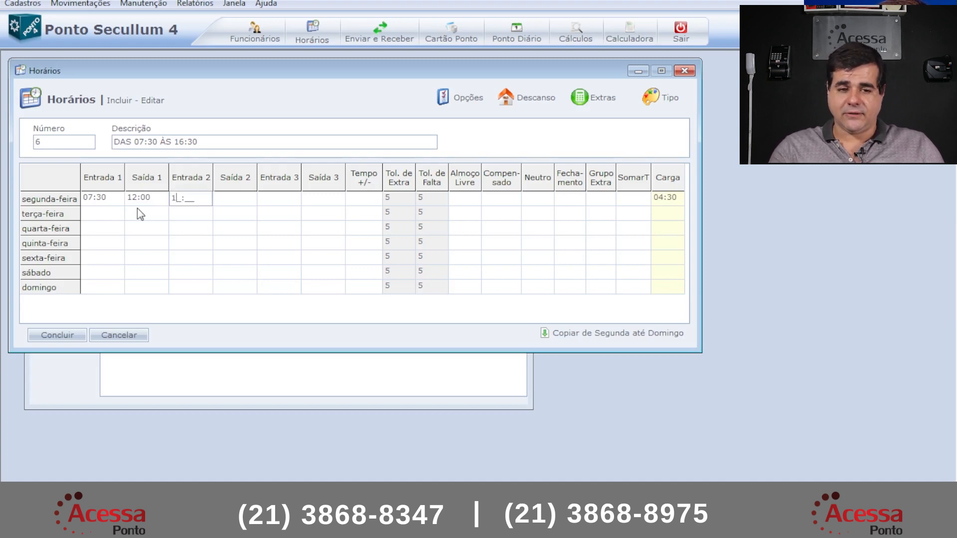
key("Tab")
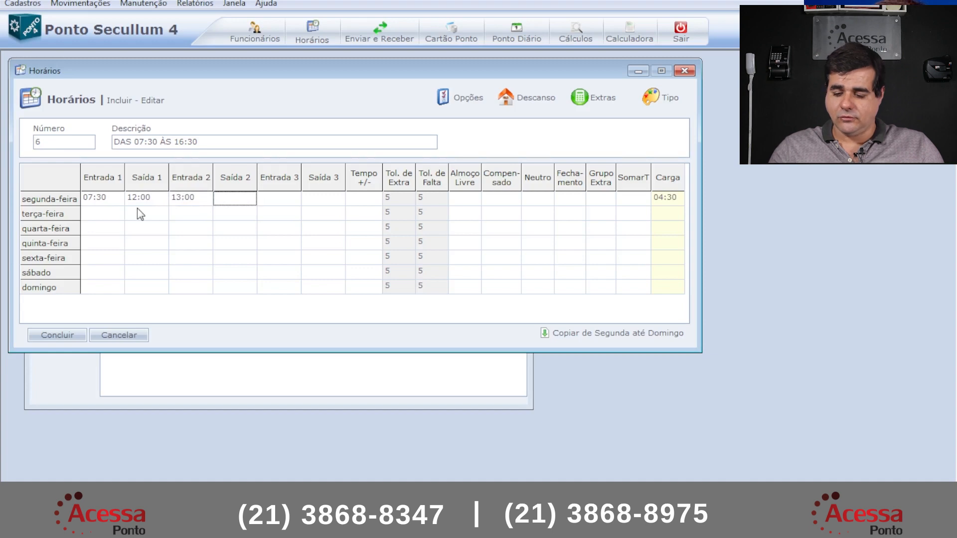
type("1630")
key("Tab")
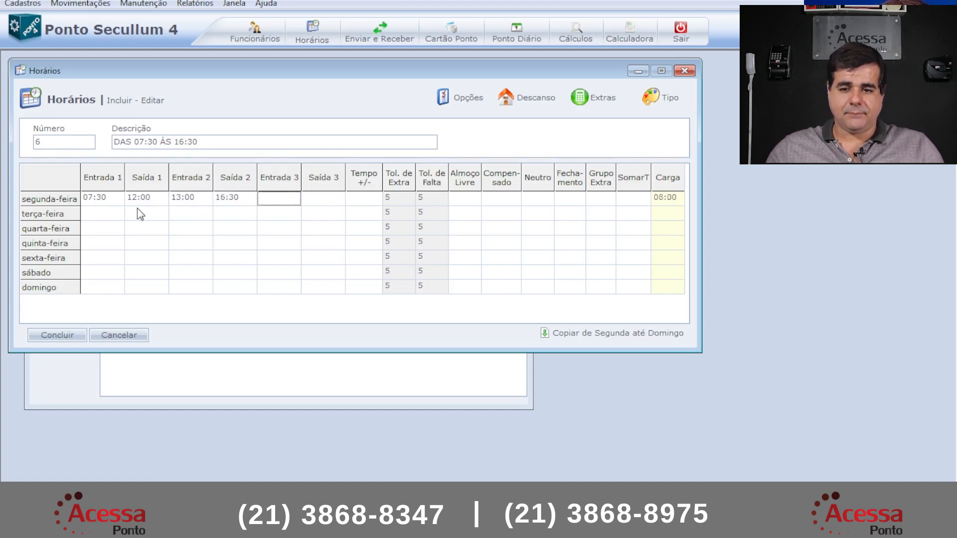
left_click(666, 199)
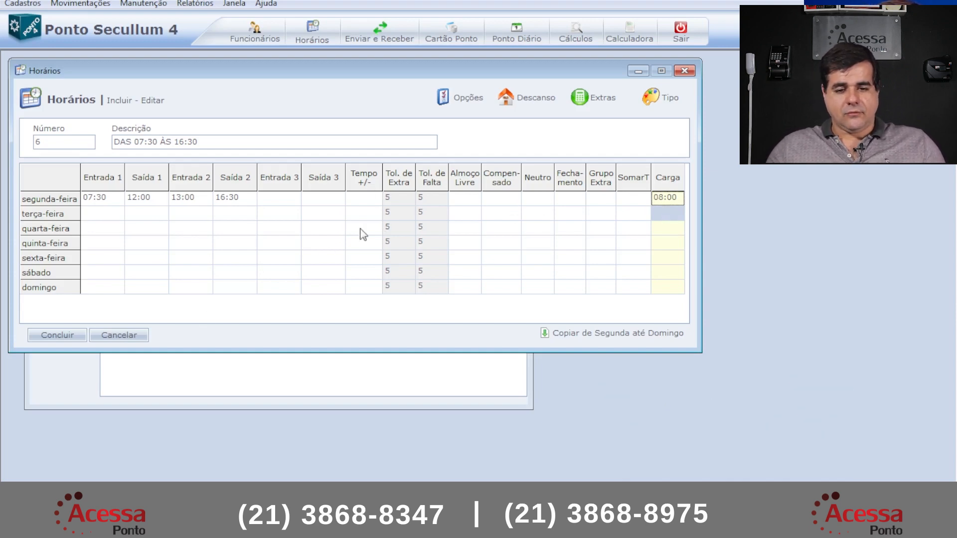
Mark segunda-feira as Compensado and copy its settings to every day through domingo
left_click(501, 199)
left_click(501, 198)
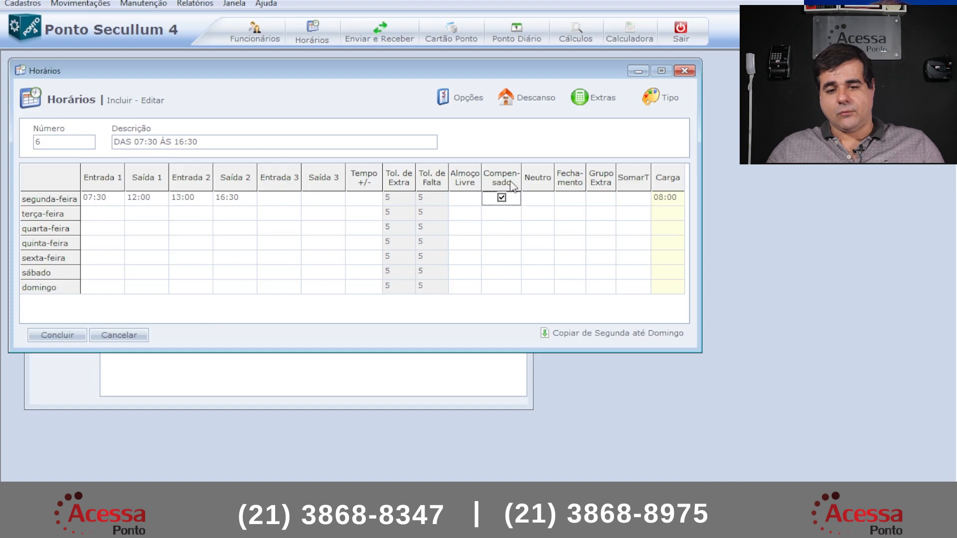
left_click(589, 332)
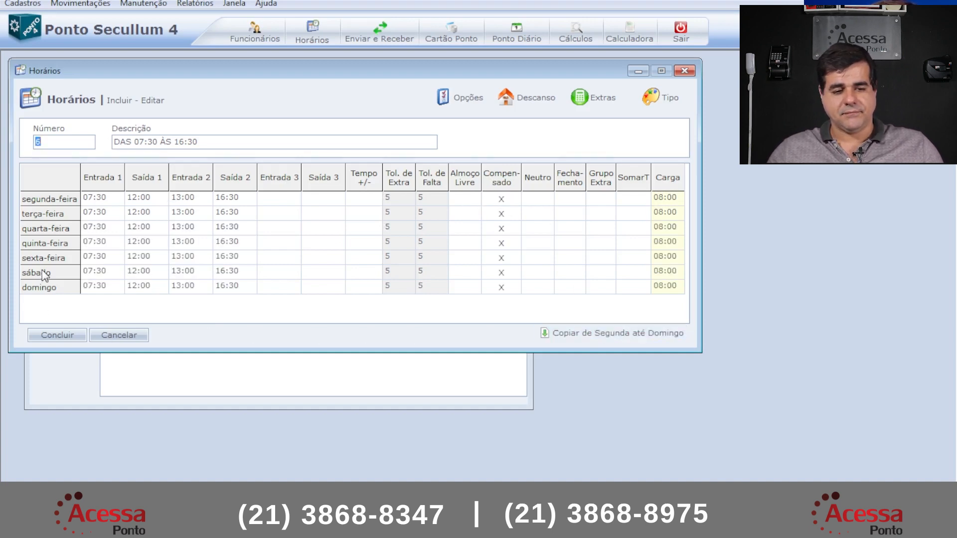
Set domingo to Extra and reduce sábado to a single 08:00–12:00 period, clearing Entrada 2 and Saída 2
left_click(55, 288)
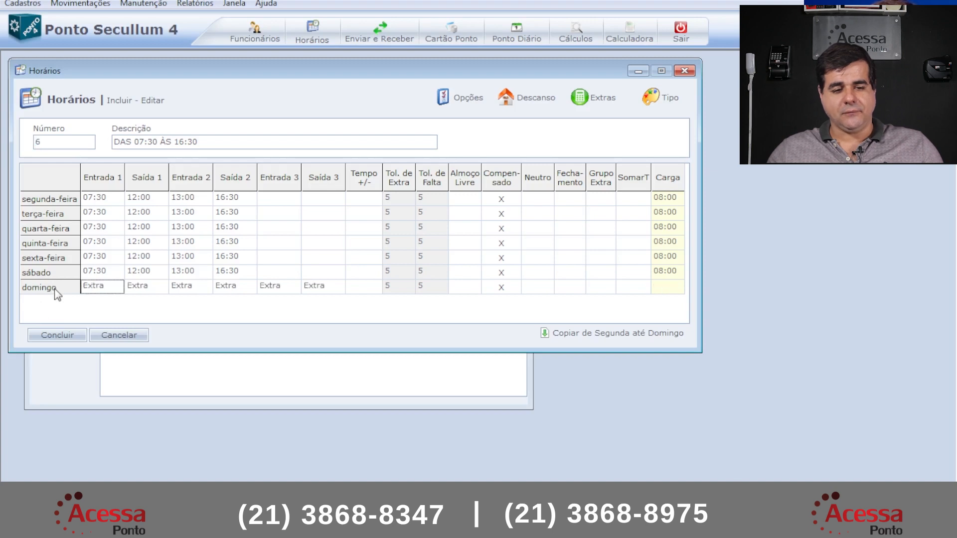
left_click(116, 278)
type("0800")
key("Tab")
key("Tab")
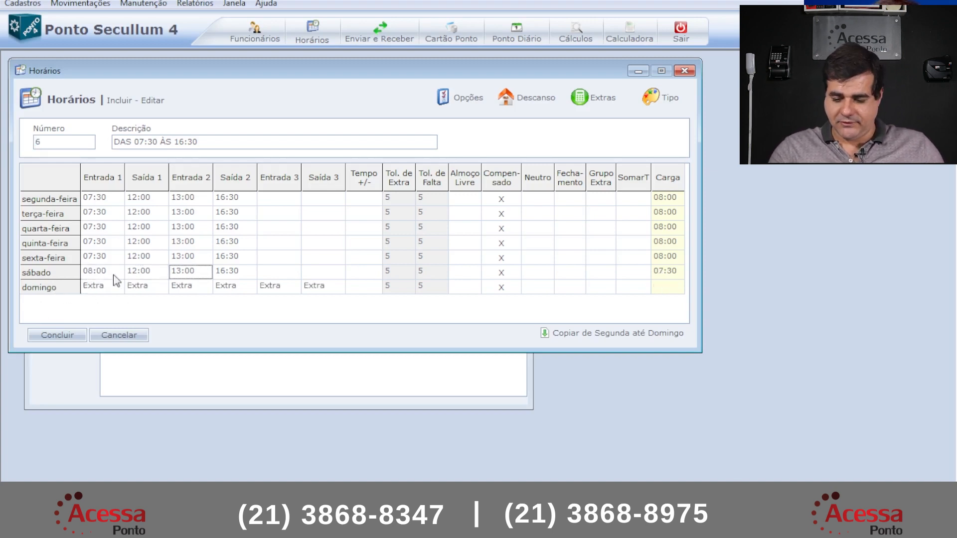
key("Delete")
key("Tab")
key("Delete")
key("Right")
key("Right")
key("Right")
key("Right")
key("Left")
key("Left")
key("Left")
key("Left")
key("Left")
key("Left")
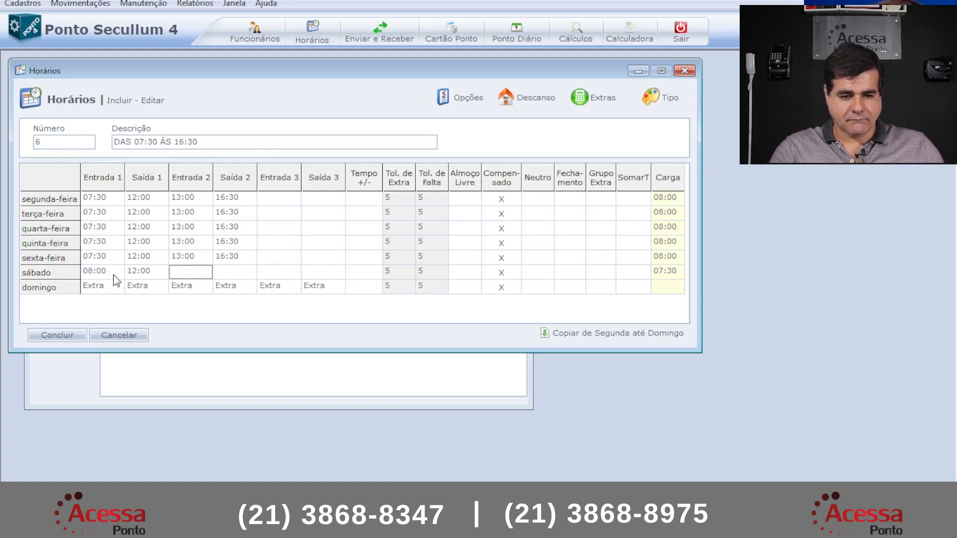
key("Return")
key("Return")
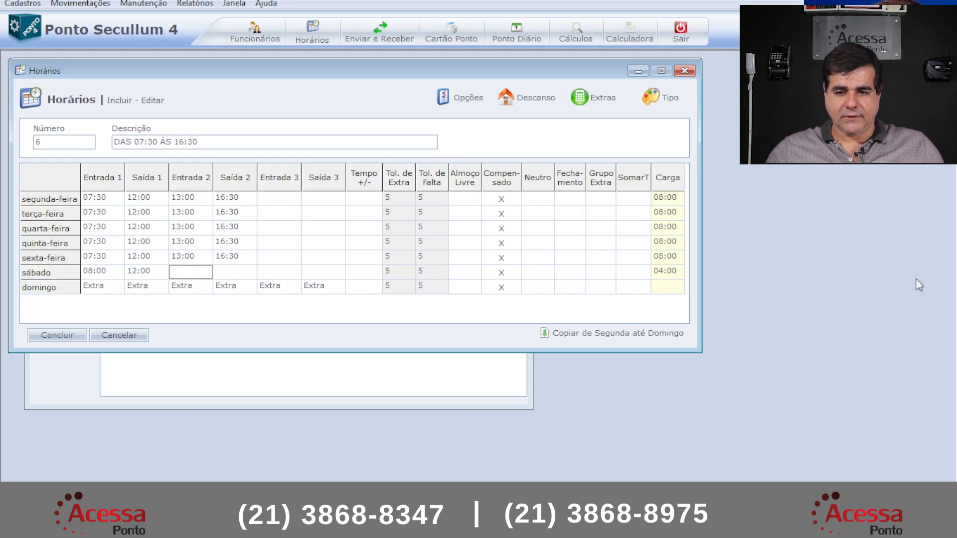
Examine the daily workload, the extra and absence tolerances, Entrada 1, and the Almoço Livre and Compensado columns
left_click_drag(668, 199, 681, 265)
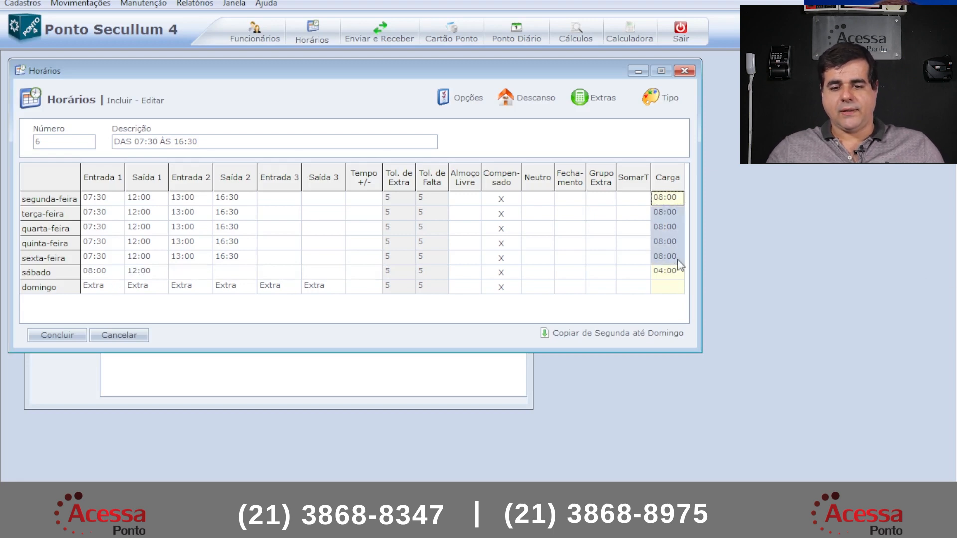
left_click(680, 272)
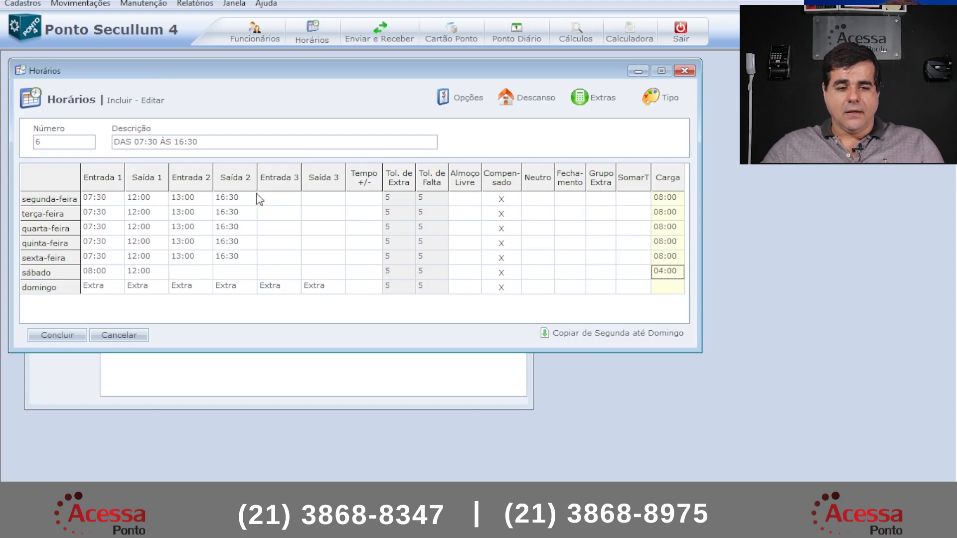
left_click_drag(392, 199, 440, 290)
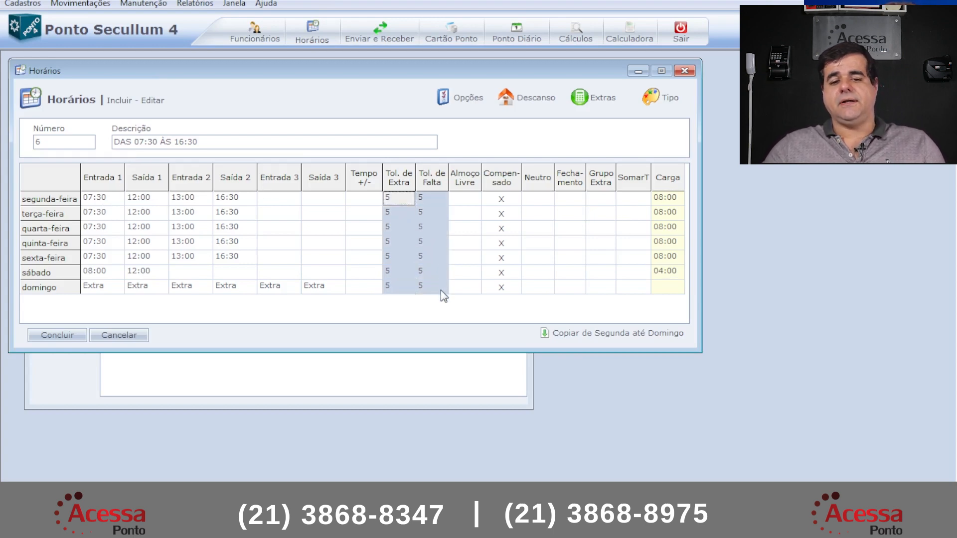
left_click(402, 213)
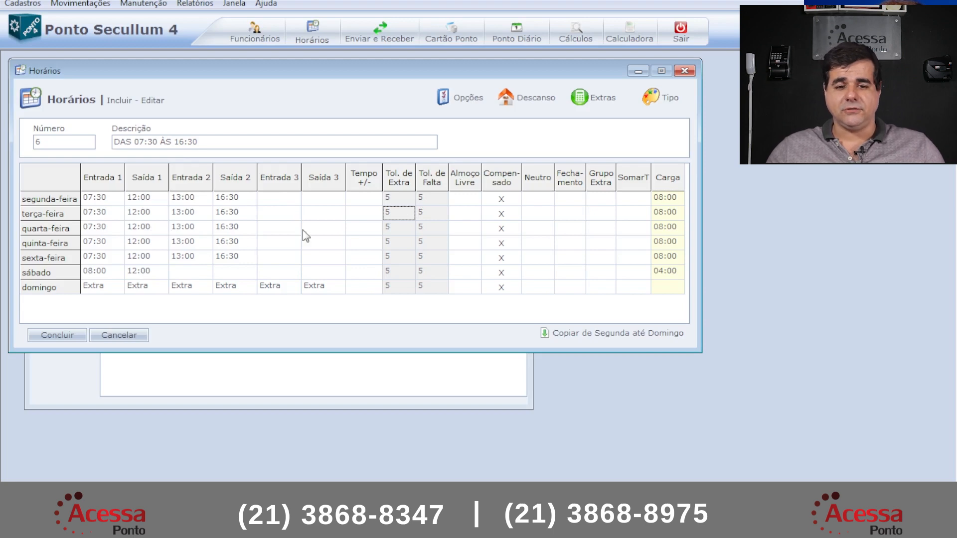
left_click_drag(97, 197, 192, 204)
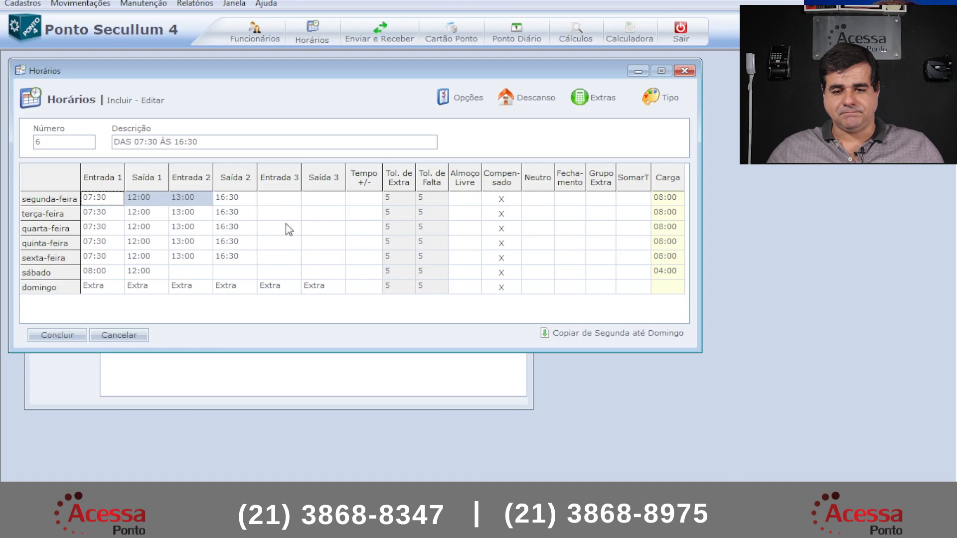
left_click_drag(99, 198, 98, 269)
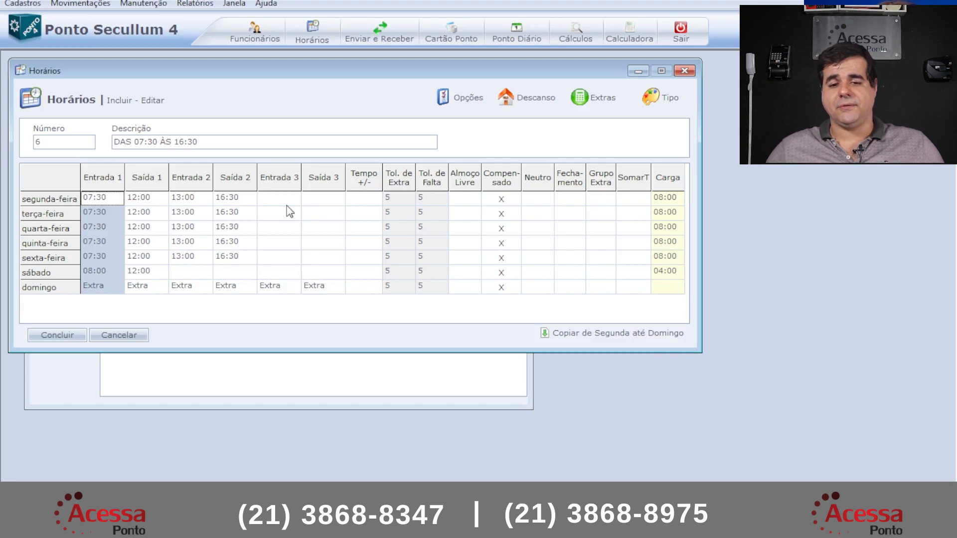
left_click_drag(464, 198, 467, 324)
key("space")
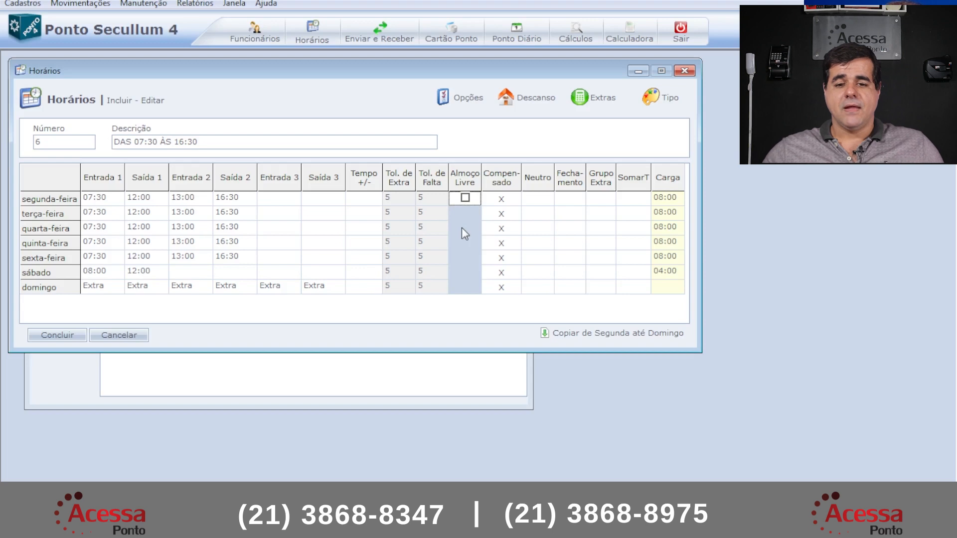
left_click(513, 197)
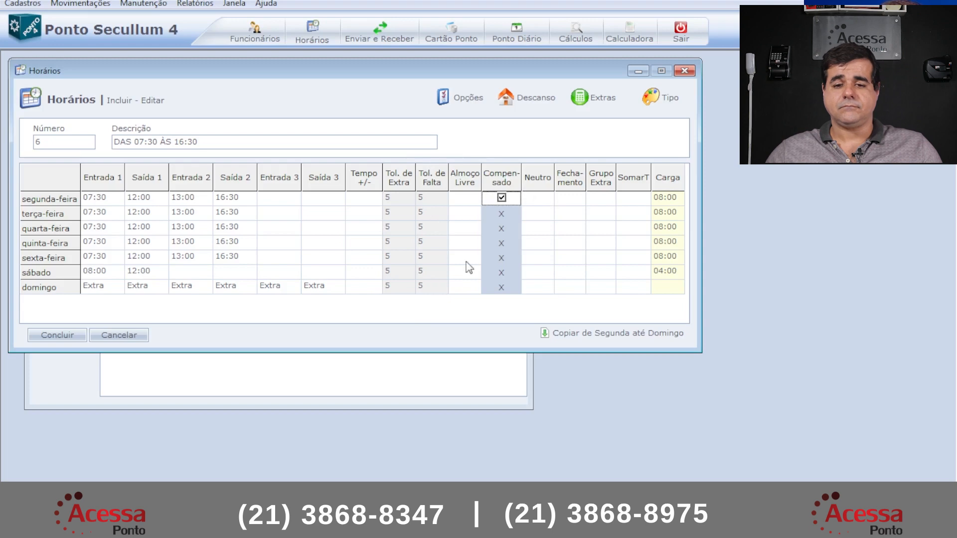
Mark domingo as Neutro and save the new schedule
left_click(543, 288)
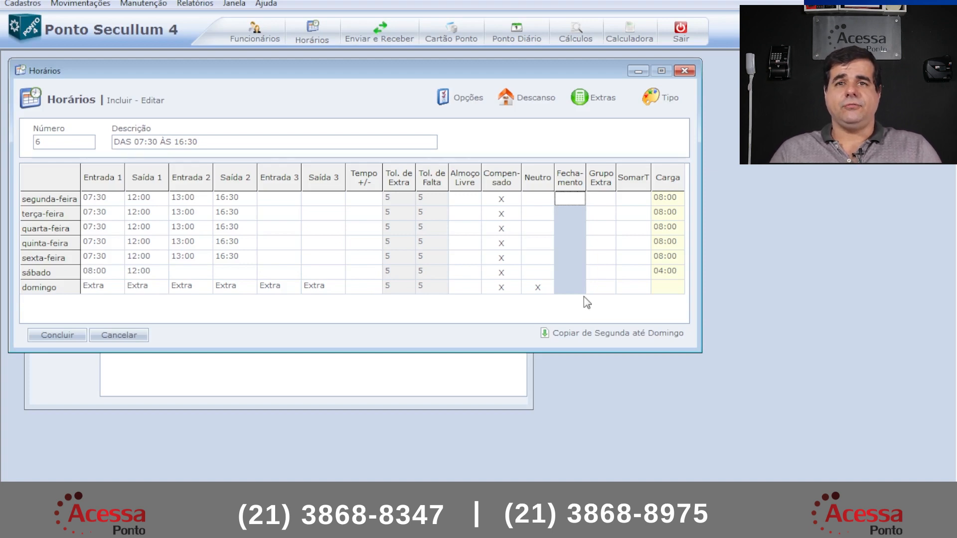
left_click(48, 337)
Open the schedule "DAS 19:00 ÀS 07:00" and examine its Fechamento, Saída 2 and Grupo Extra cells
double_click(193, 215)
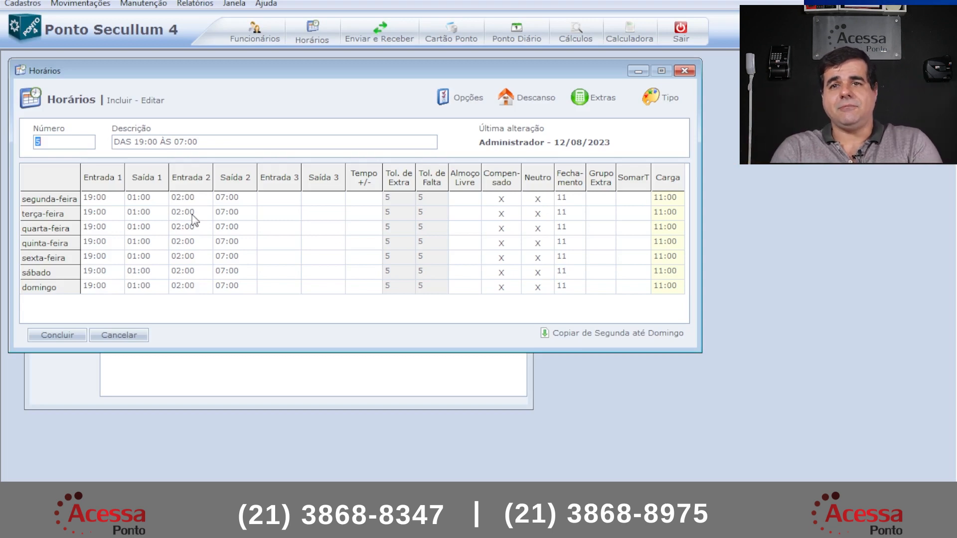
left_click_drag(564, 199, 569, 293)
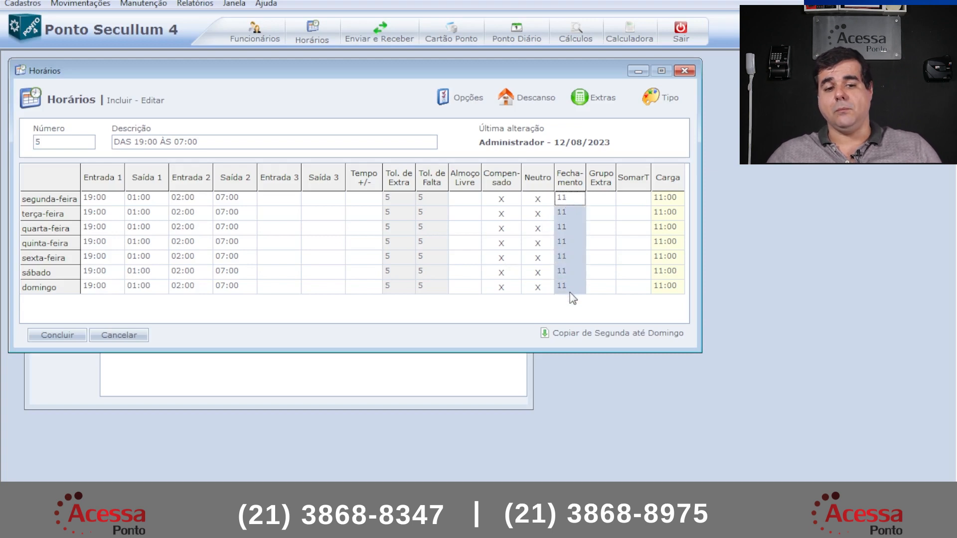
left_click(249, 199)
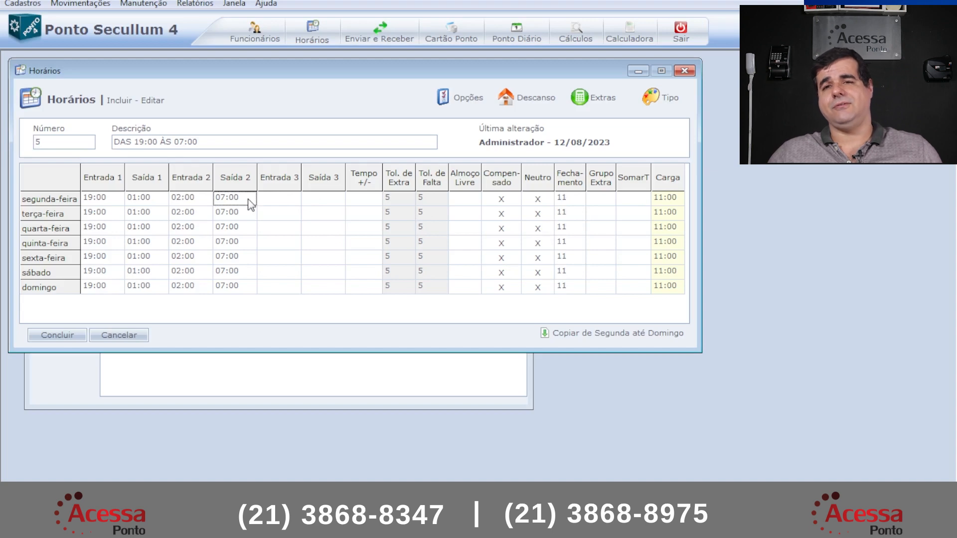
left_click(578, 199)
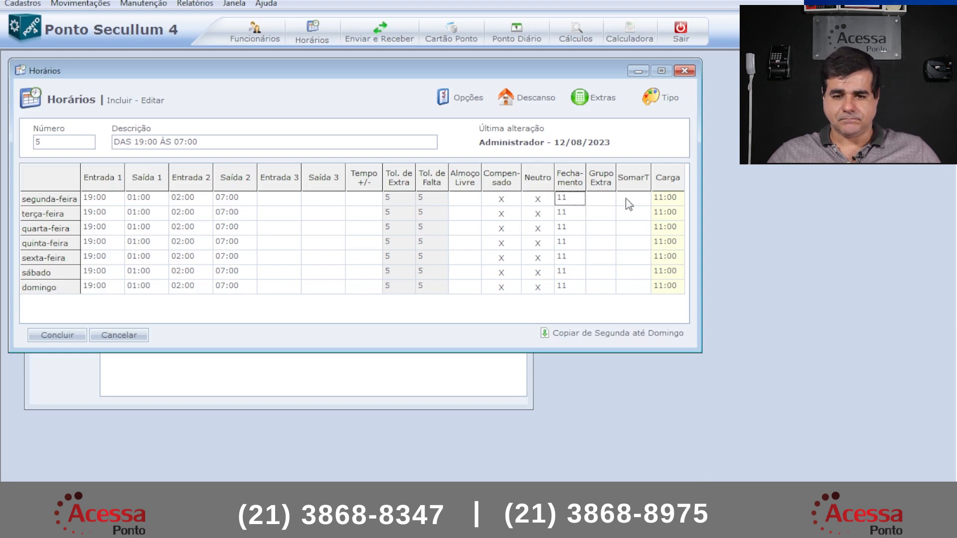
left_click_drag(600, 199, 605, 295)
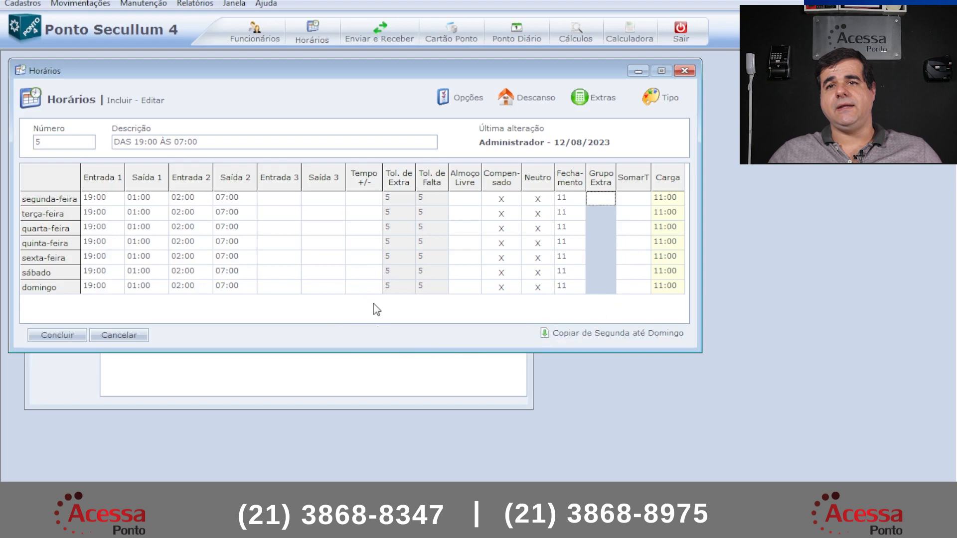
Replace all break and exit times with a single Saída 1 of 07:00 on segunda-feira, copied to every day
left_click_drag(142, 200, 229, 288)
key("Delete")
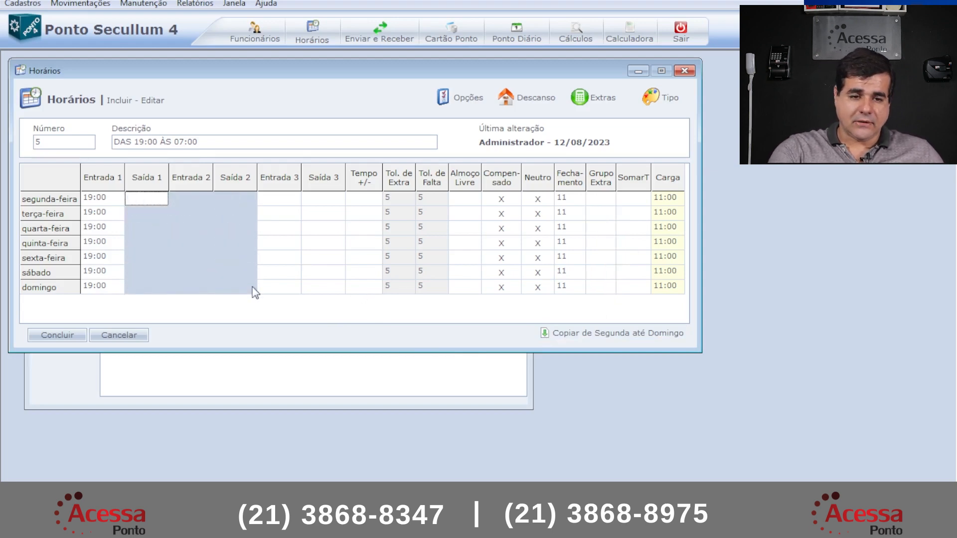
left_click(163, 198)
type("07:")
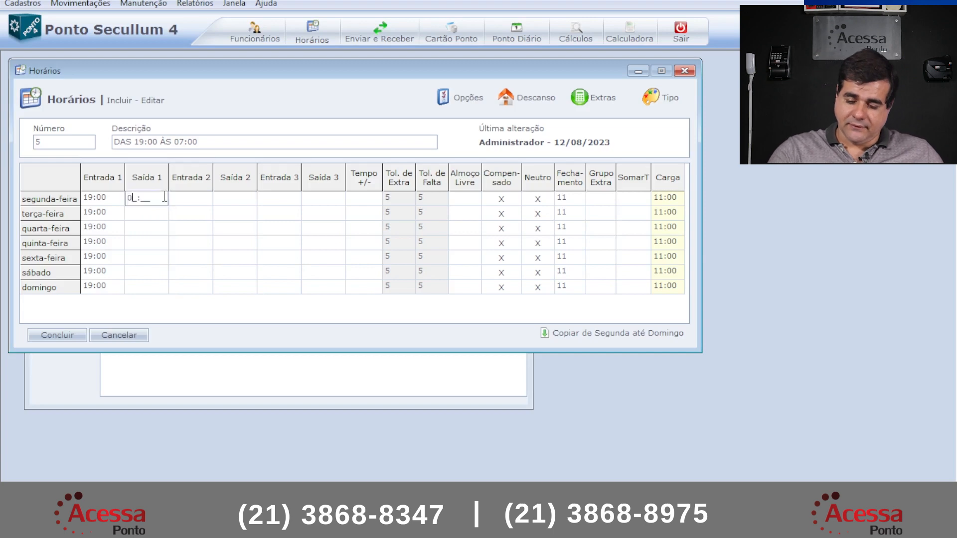
type("00")
key("Tab")
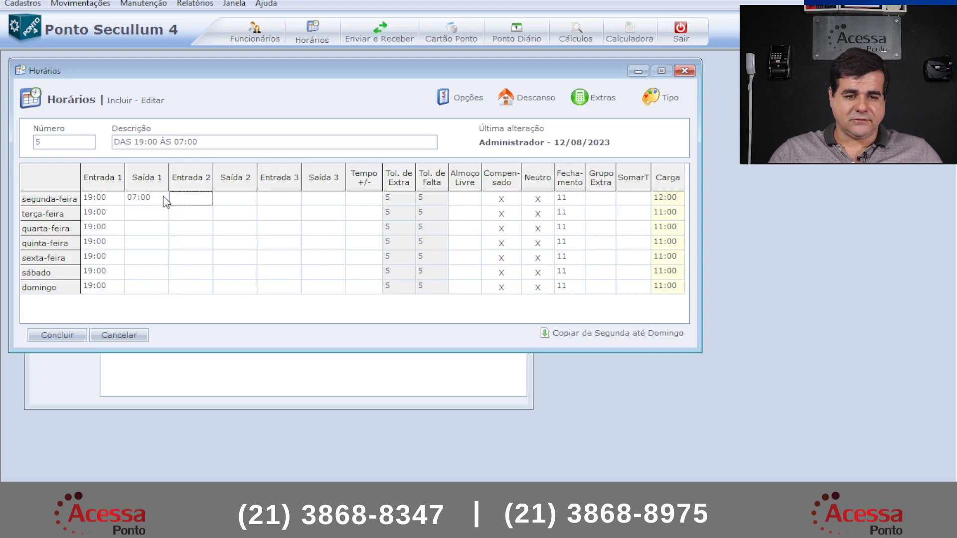
left_click(604, 332)
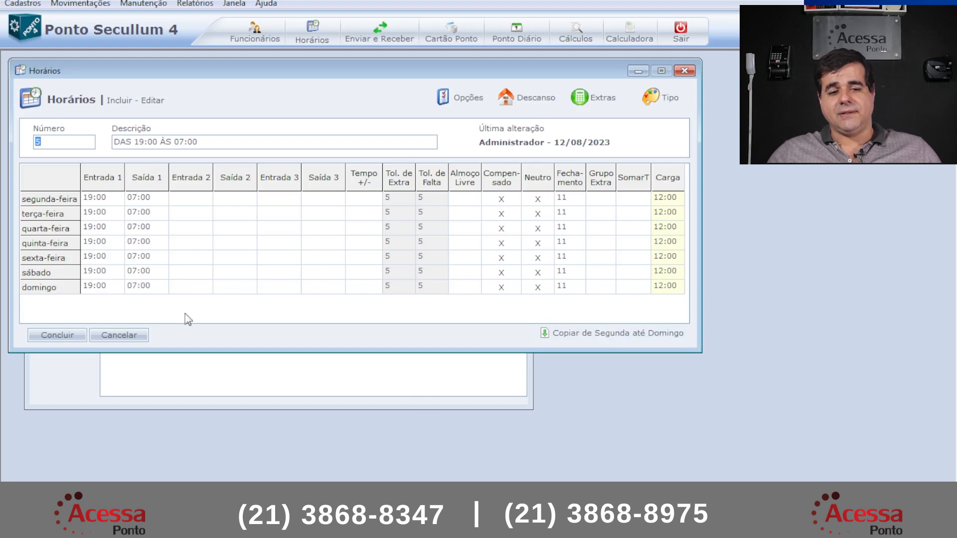
Set segunda-feira's Tempo +/- to -01:00
left_click(364, 199)
type("-01:00")
key("Tab")
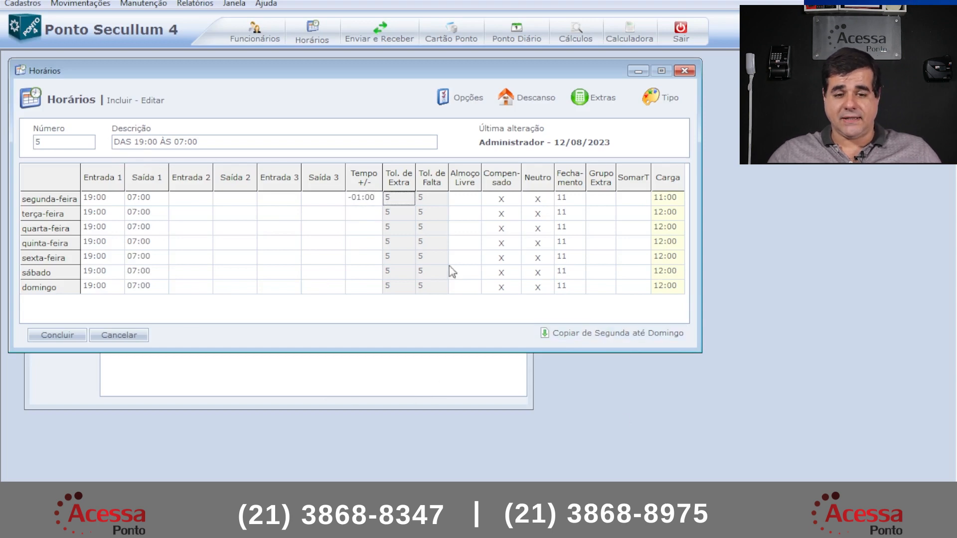
Set segunda-feira's Tempo +/- to -02:00 and copy it to every day through domingo
left_click(374, 199)
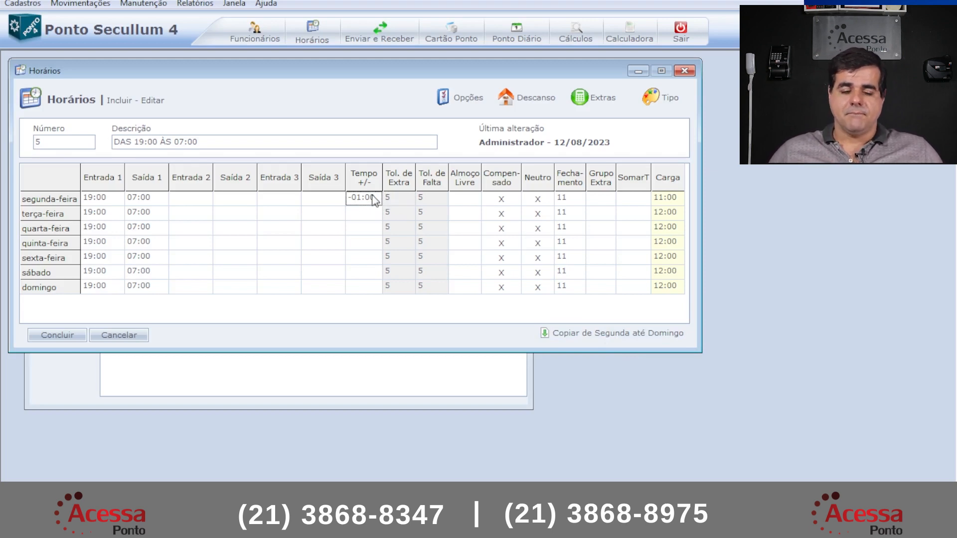
type("-0200")
key("Tab")
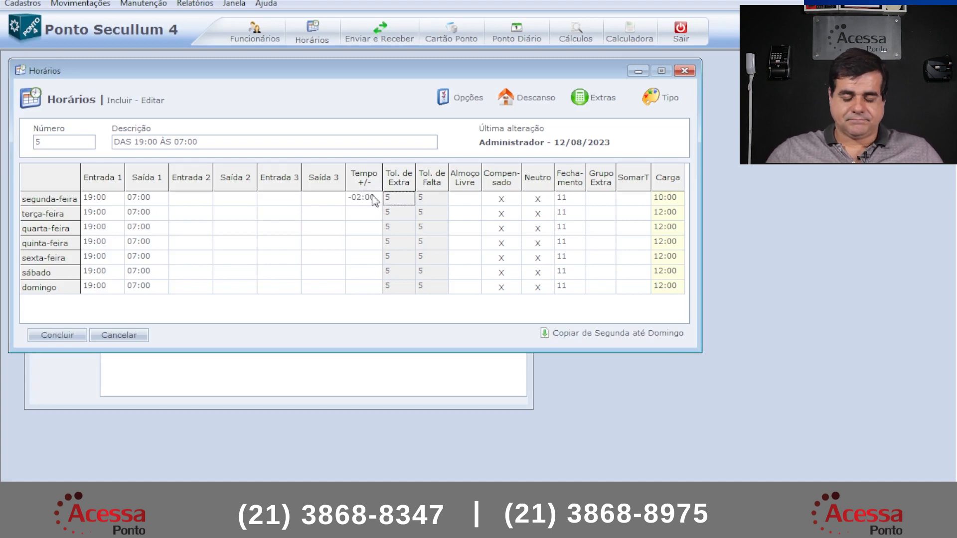
left_click(636, 334)
left_click(374, 201)
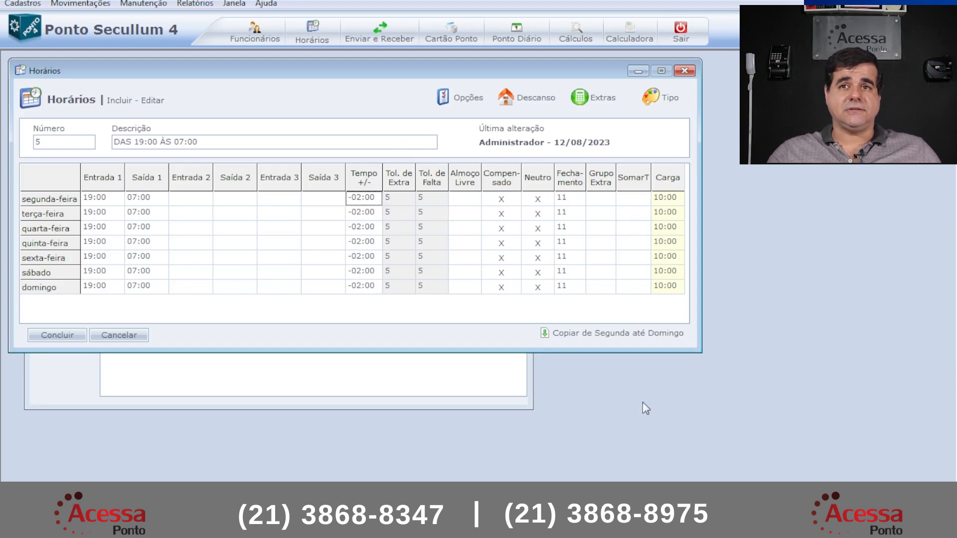
Enable SomarT for segunda-feira and copy the setting to every day through domingo
left_click(641, 201)
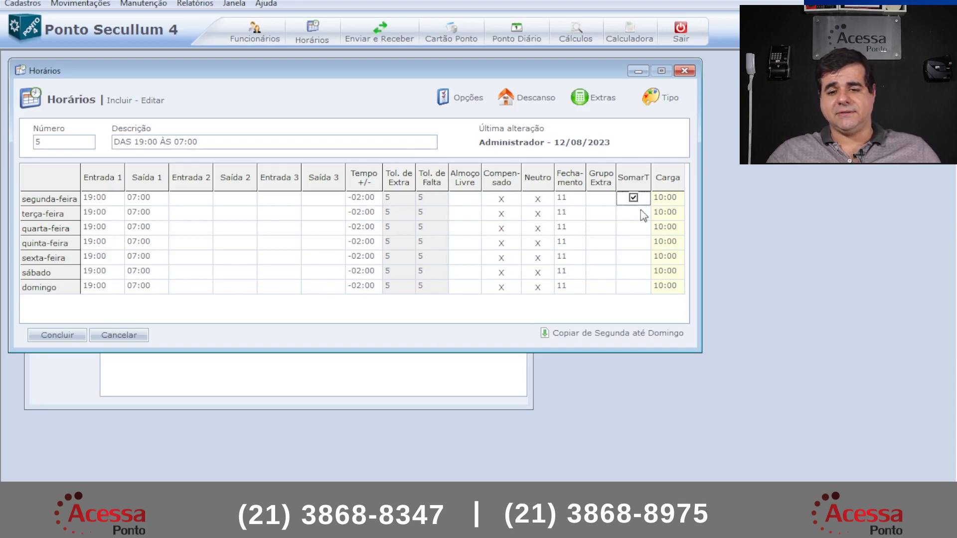
left_click(624, 333)
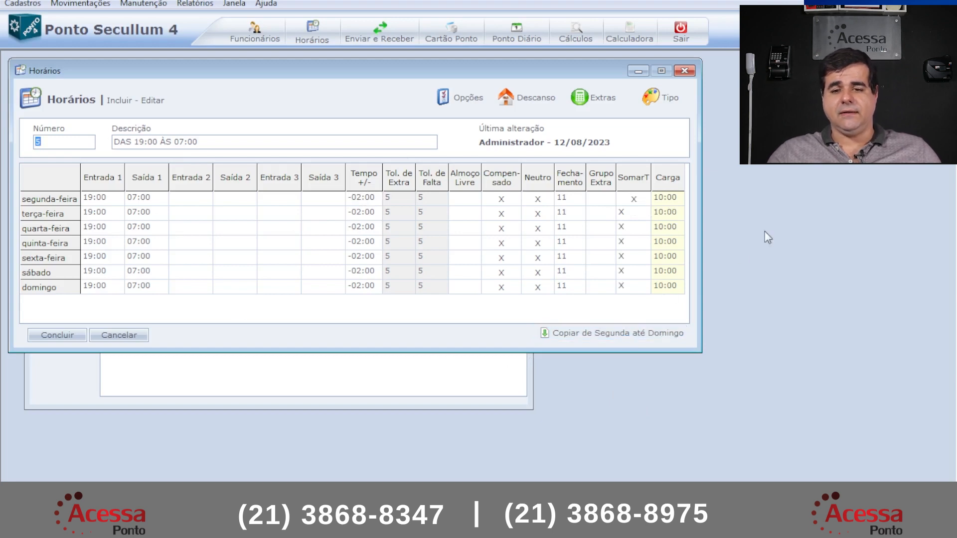
left_click_drag(179, 199, 694, 200)
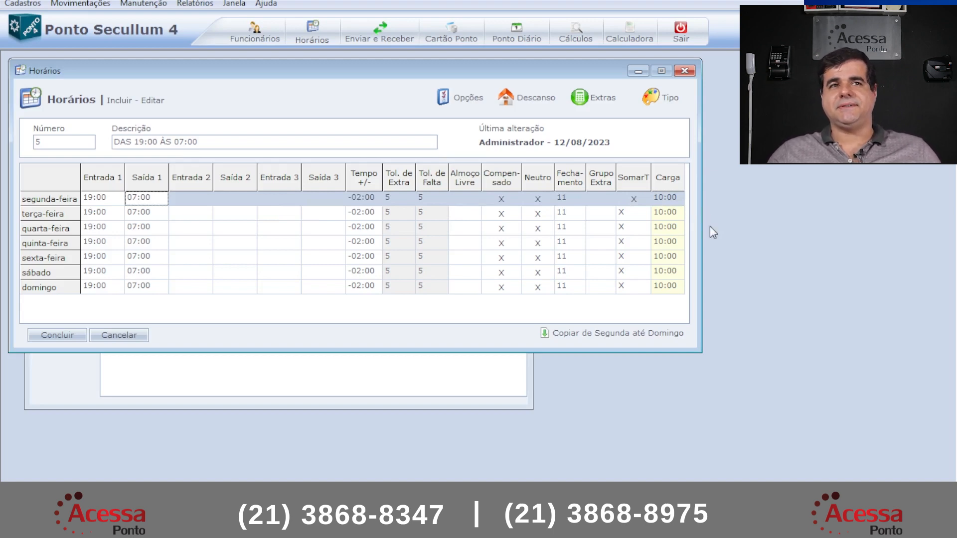
Set segunda-feira's Entrada 1 to 08:00 and Saída 1 to 17:48
left_click(137, 201)
left_click(90, 203)
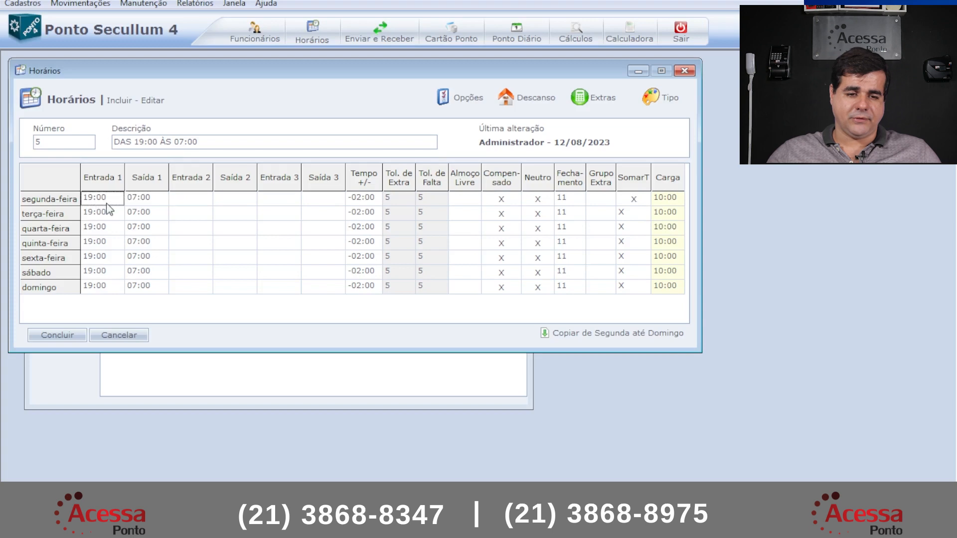
type("0800")
key("Tab")
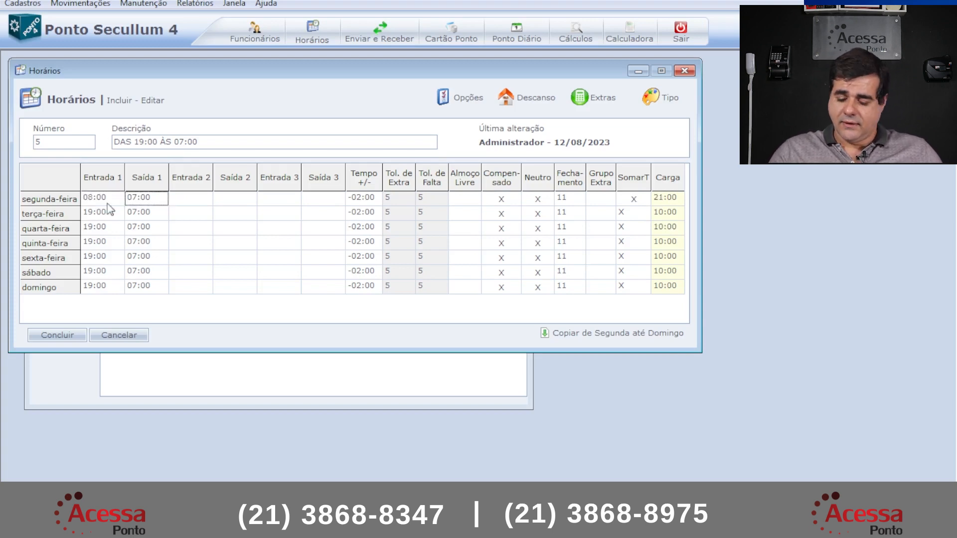
type("1748")
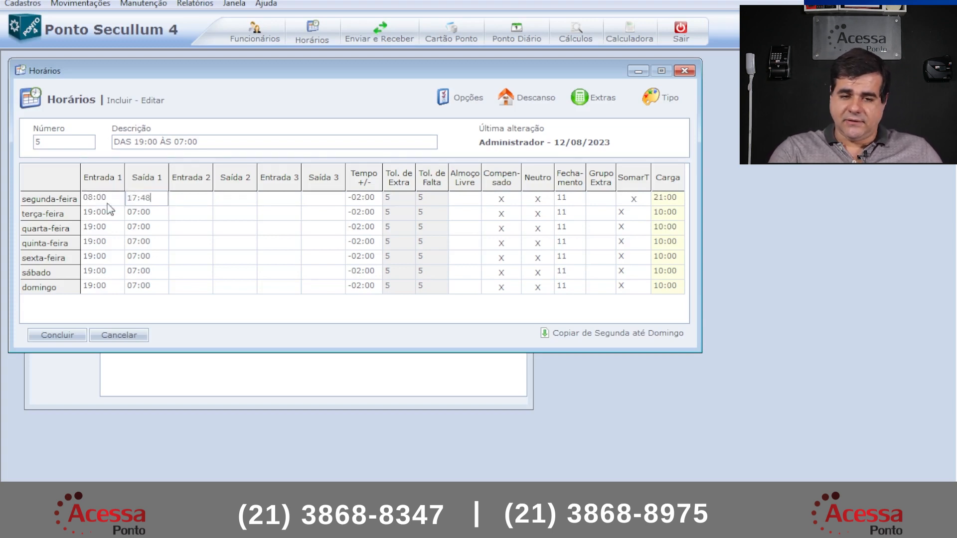
key("Tab")
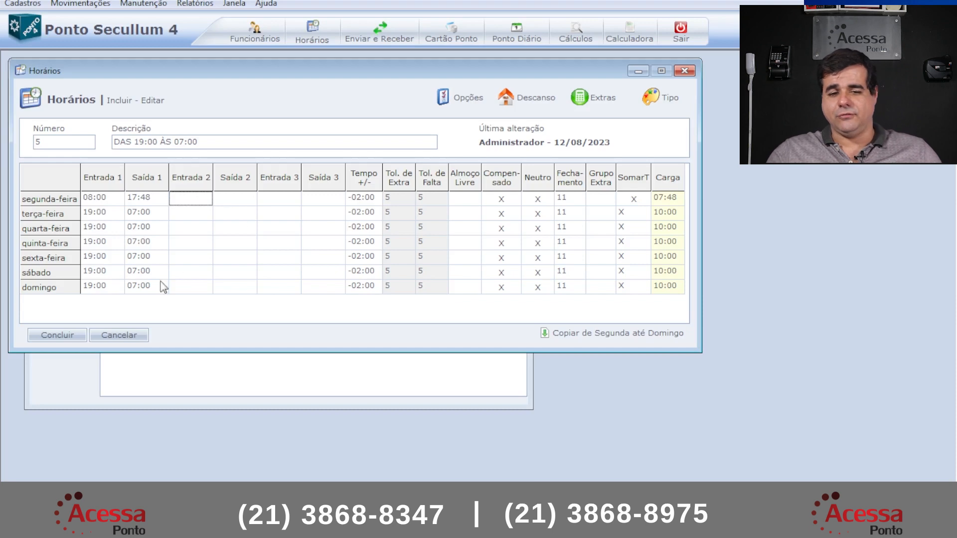
Set segunda-feira's Tempo +/- to -01:00 and copy its schedule to every day through domingo
left_click(363, 199)
type("-0100")
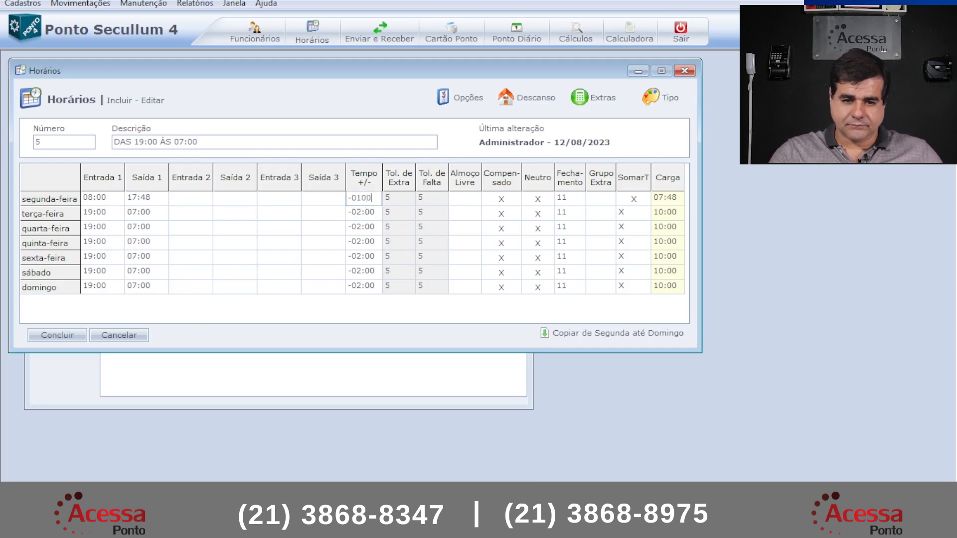
key("Tab")
left_click(607, 334)
Mark sábado and domingo as Extra and disable SomarT for both days
double_click(59, 277)
double_click(64, 283)
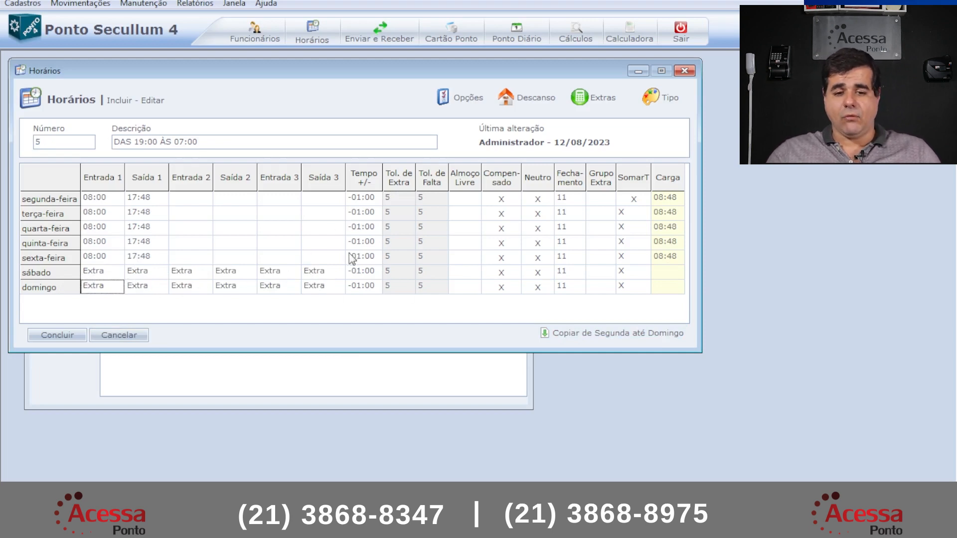
left_click(631, 272)
left_click(629, 284)
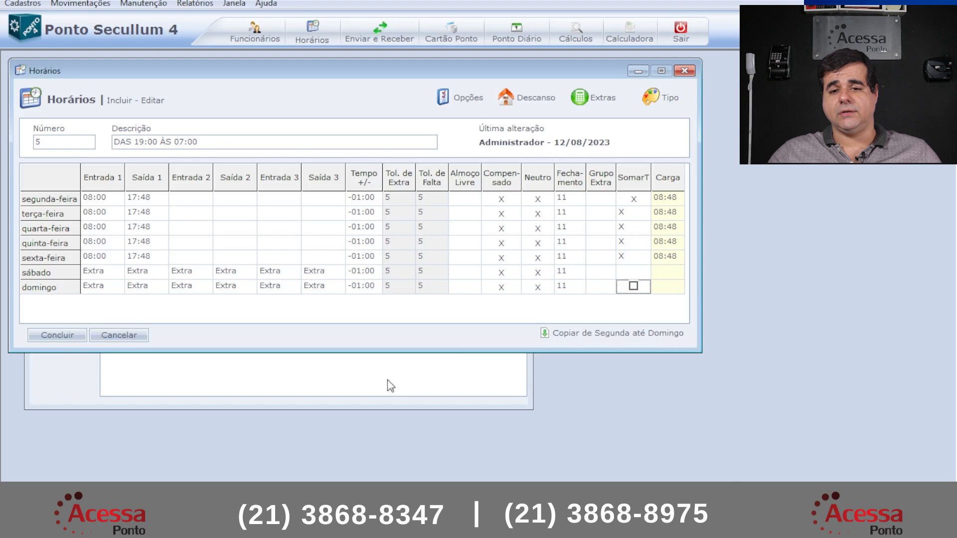
In the schedule's overtime configuration, set Acumular to "(Úteis + Sáb.) e (Dom. + Fer.)"
left_click(596, 97)
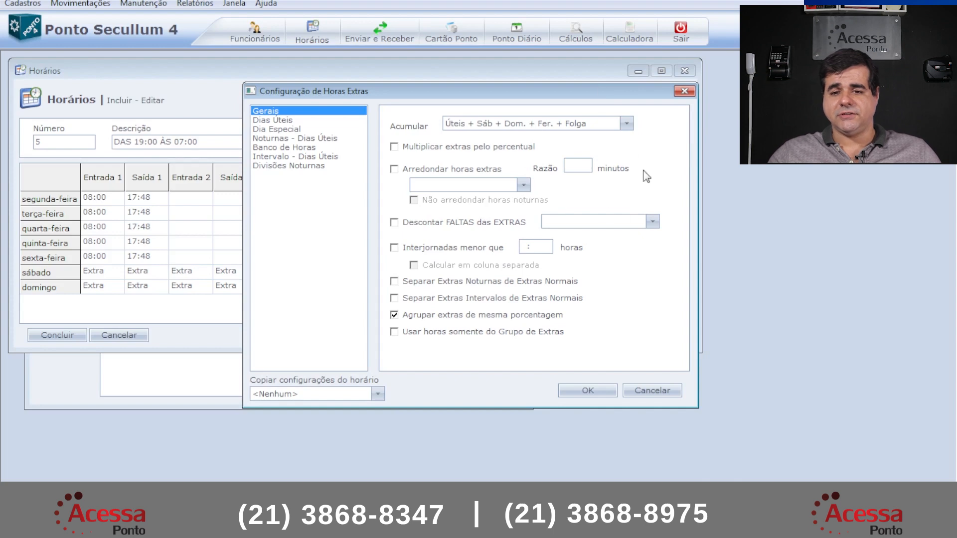
left_click(626, 124)
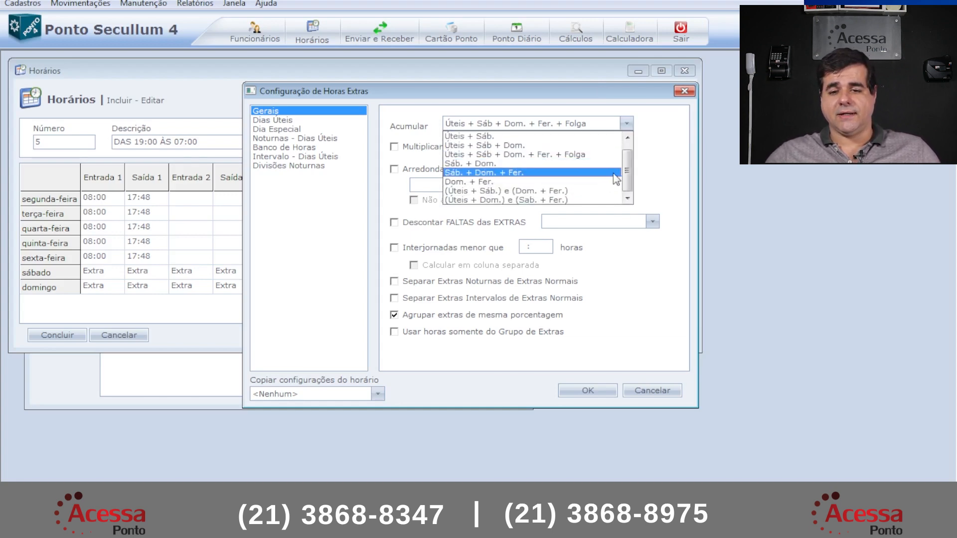
scroll(628, 167, "up", 2)
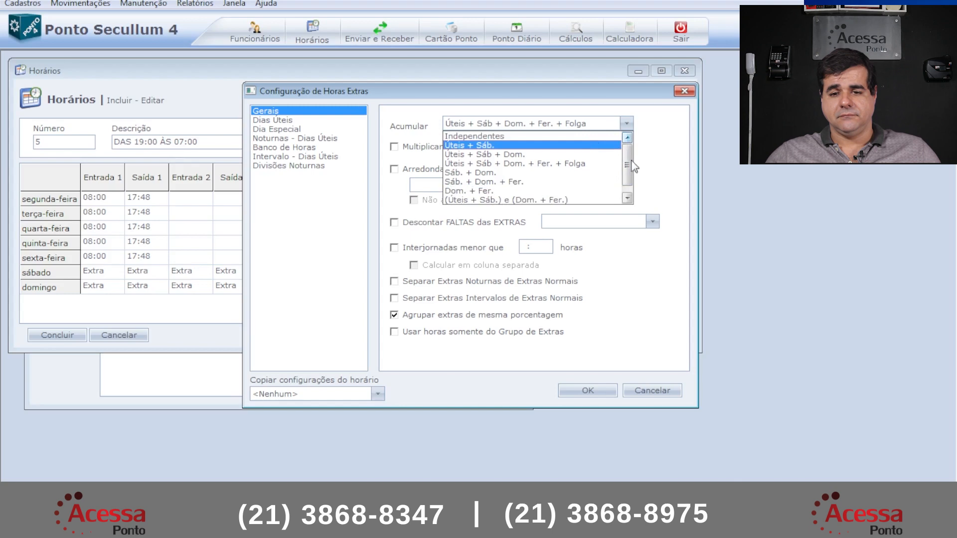
left_click_drag(629, 158, 634, 195)
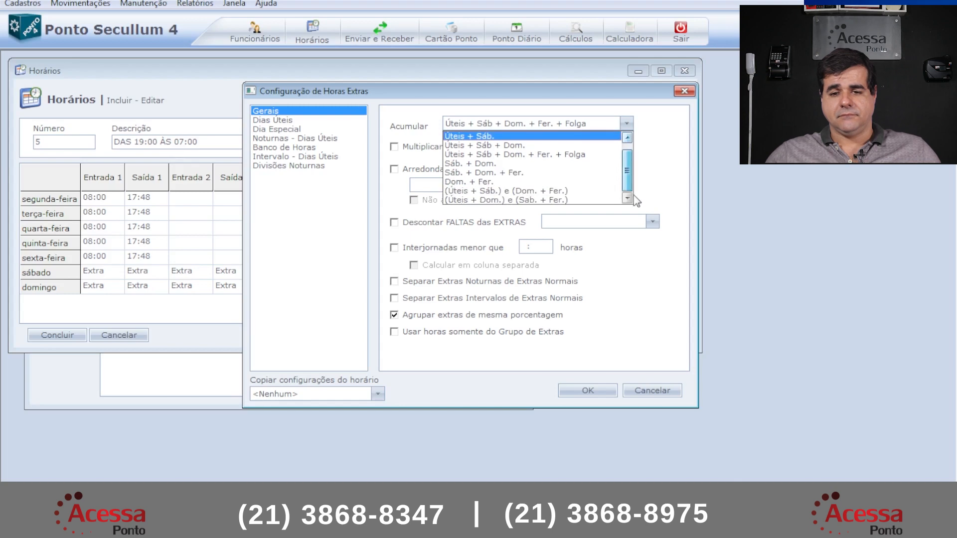
left_click(549, 191)
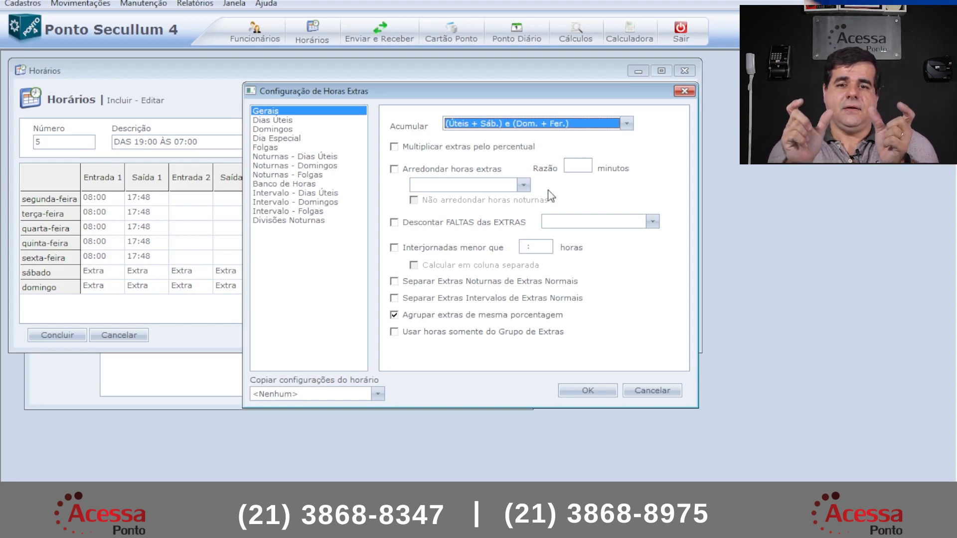
key("Up")
left_click(620, 127)
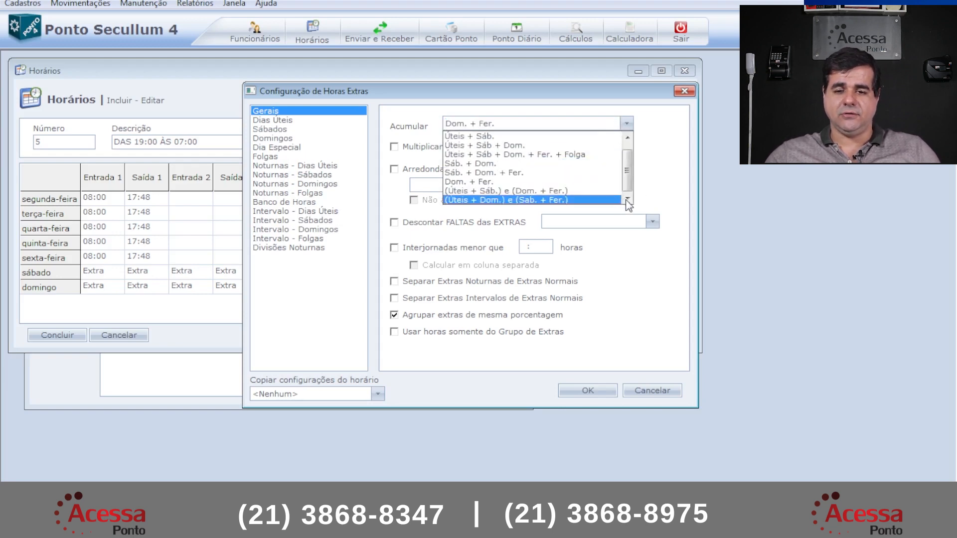
left_click(586, 192)
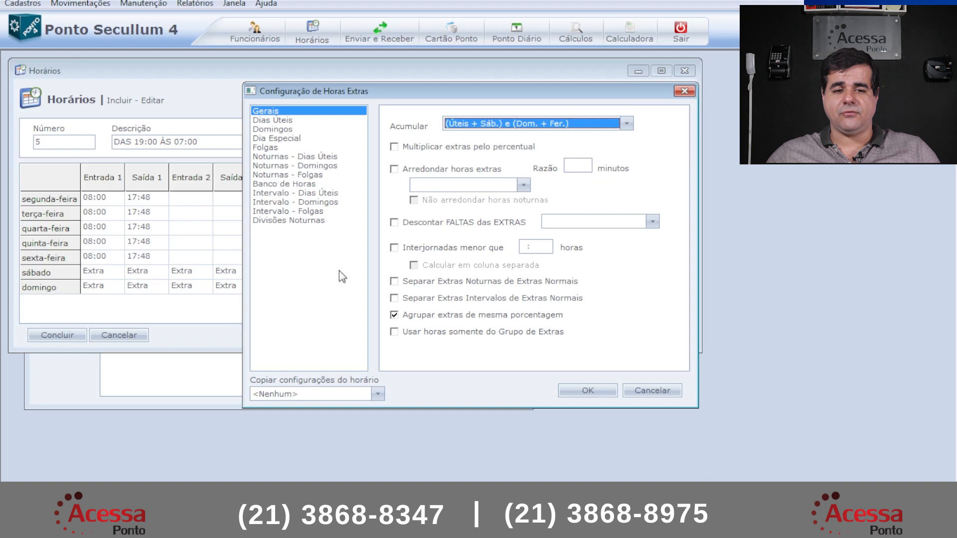
Set the Dias Úteis overtime range to column 50 and save it
left_click(284, 120)
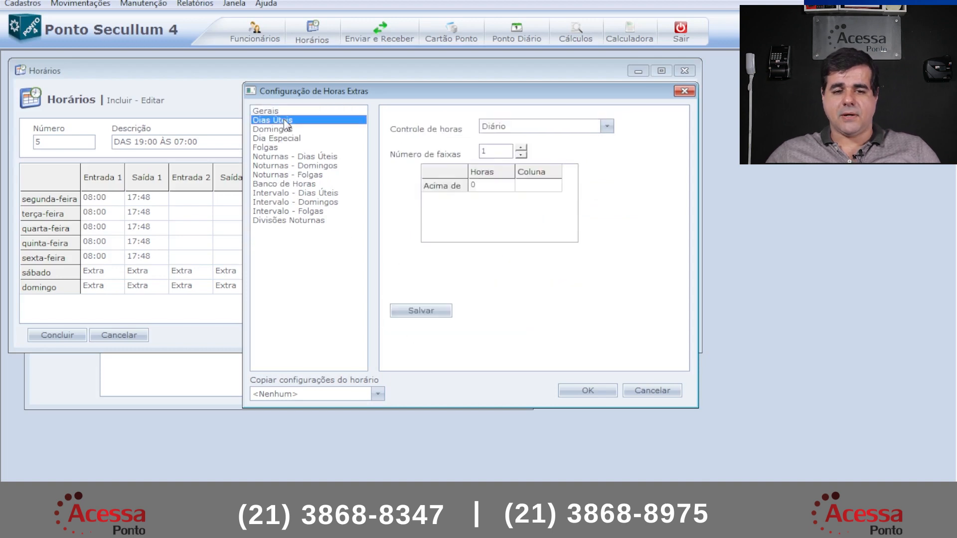
left_click(537, 186)
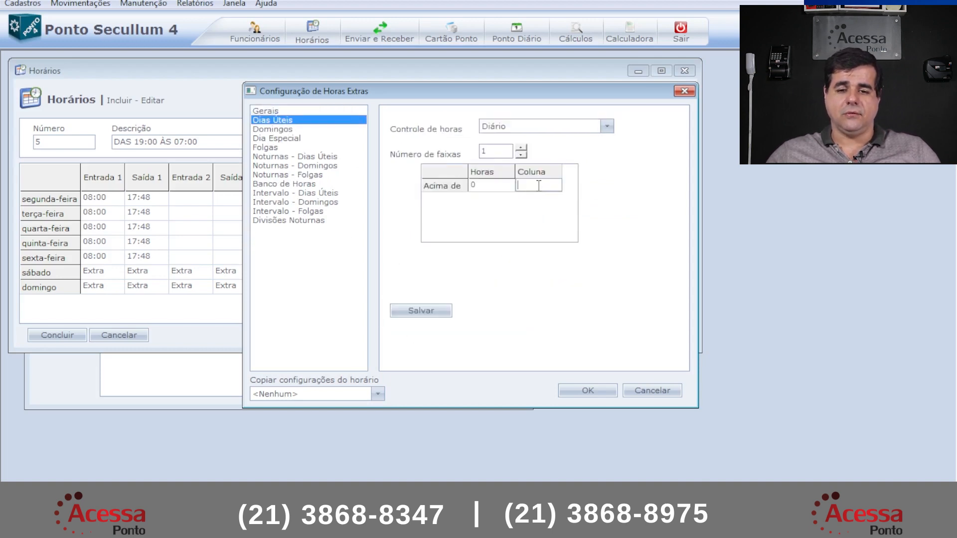
type("50")
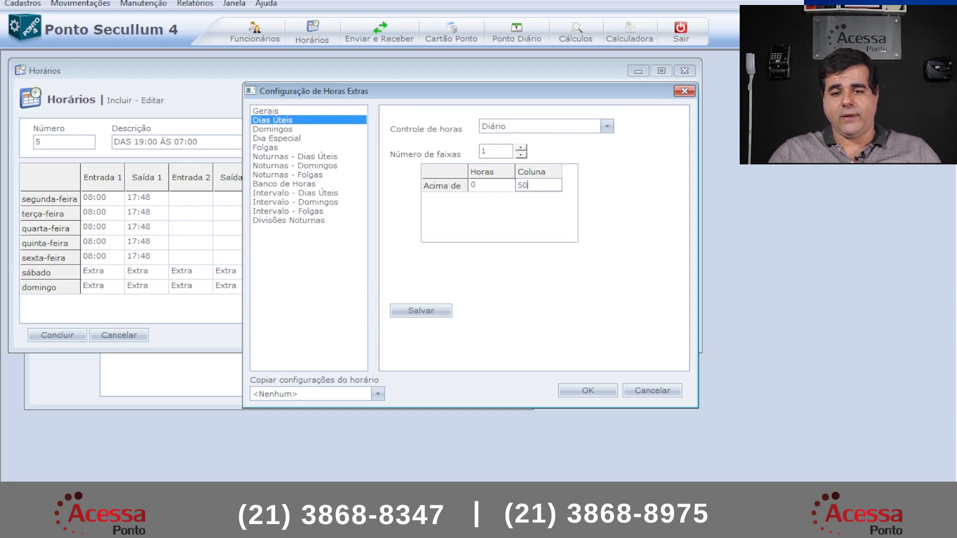
left_click(421, 311)
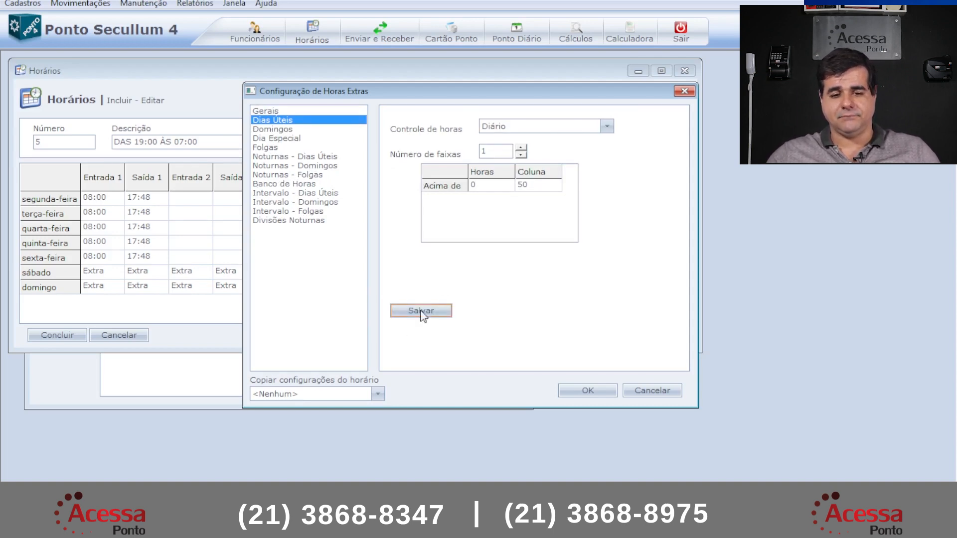
Set the Domingos overtime range to column 100 and save it
left_click(279, 129)
left_click(523, 183)
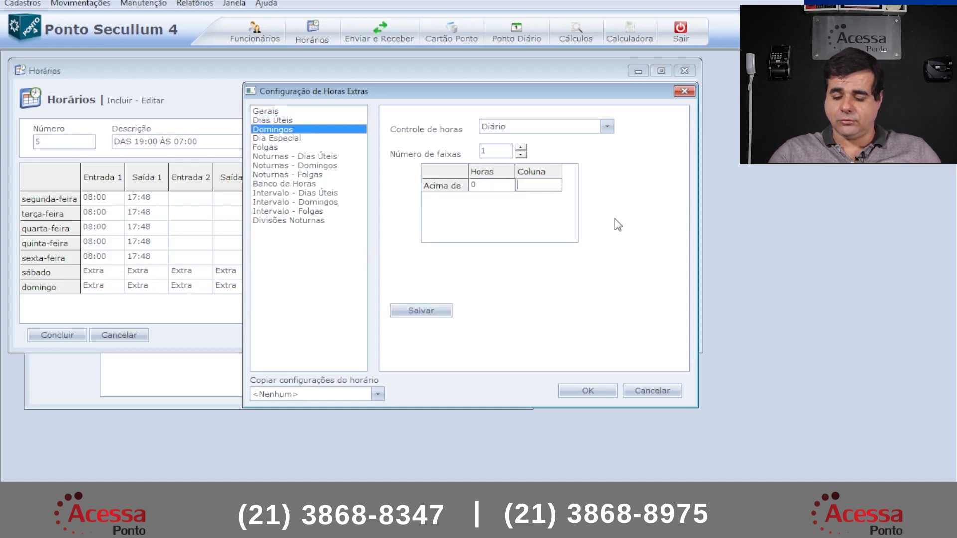
type("10")
key("Return")
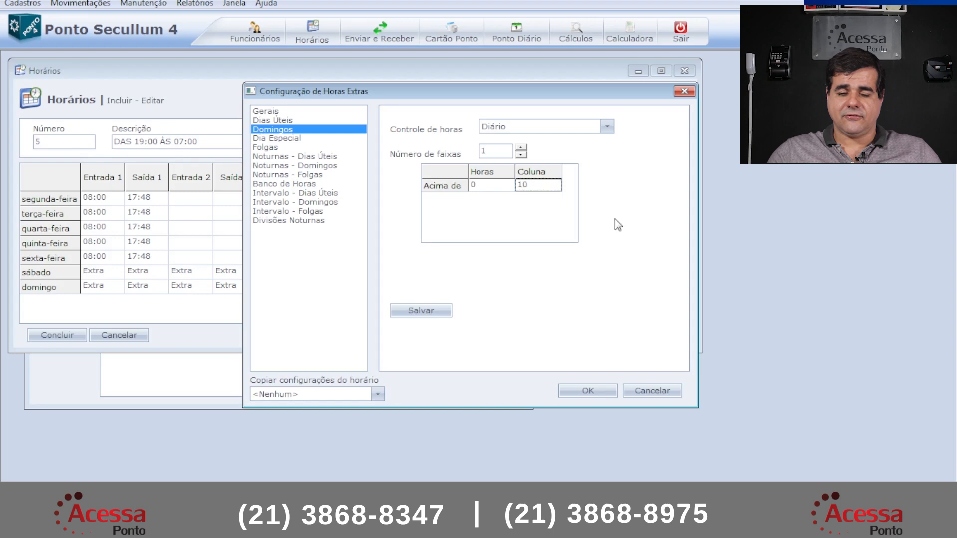
double_click(531, 185)
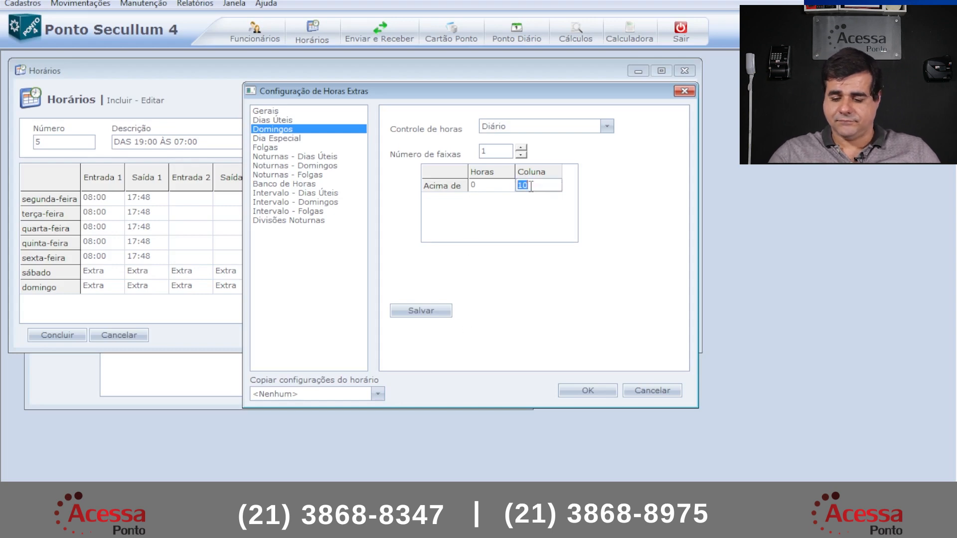
type("100")
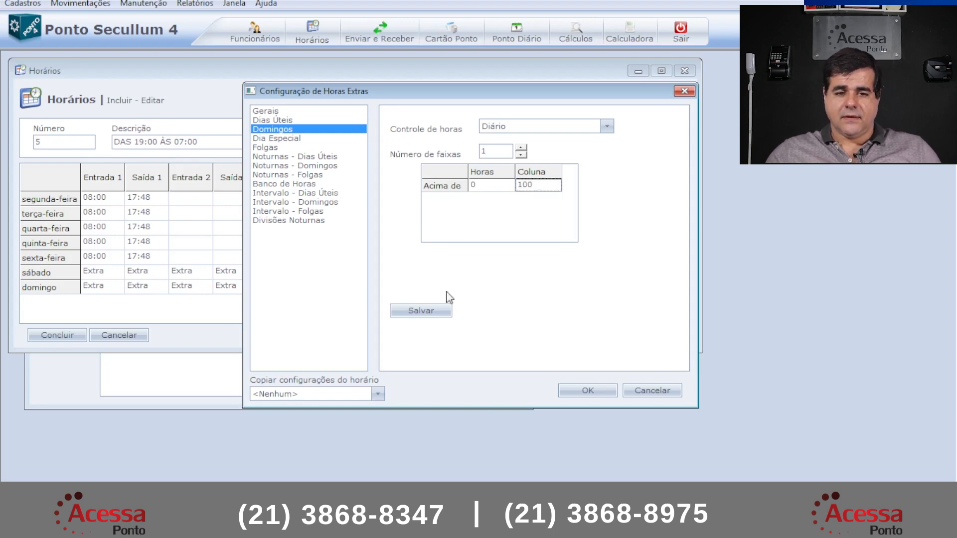
left_click(427, 314)
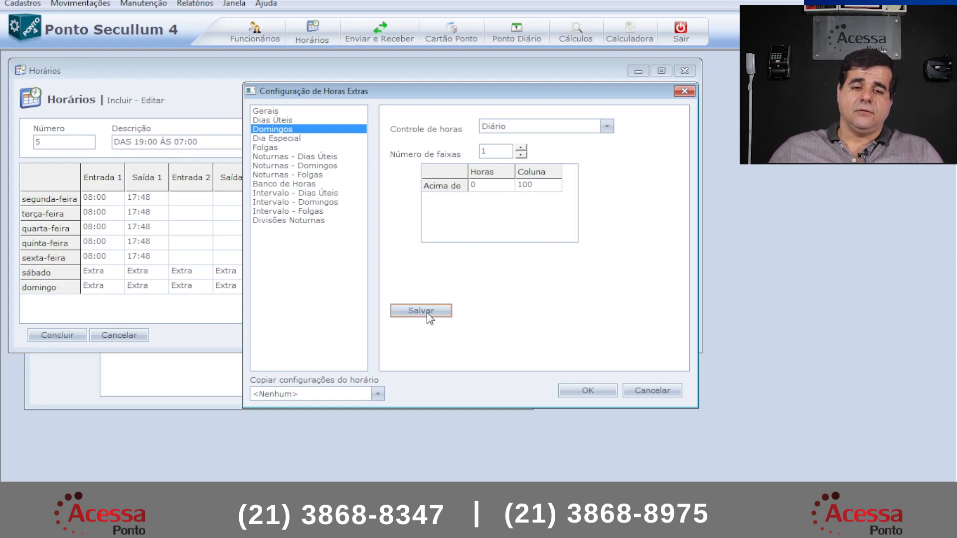
Review the Gerais, Dias Úteis and Domingos overtime settings, and save the Folgas range with column 100
left_click(282, 112)
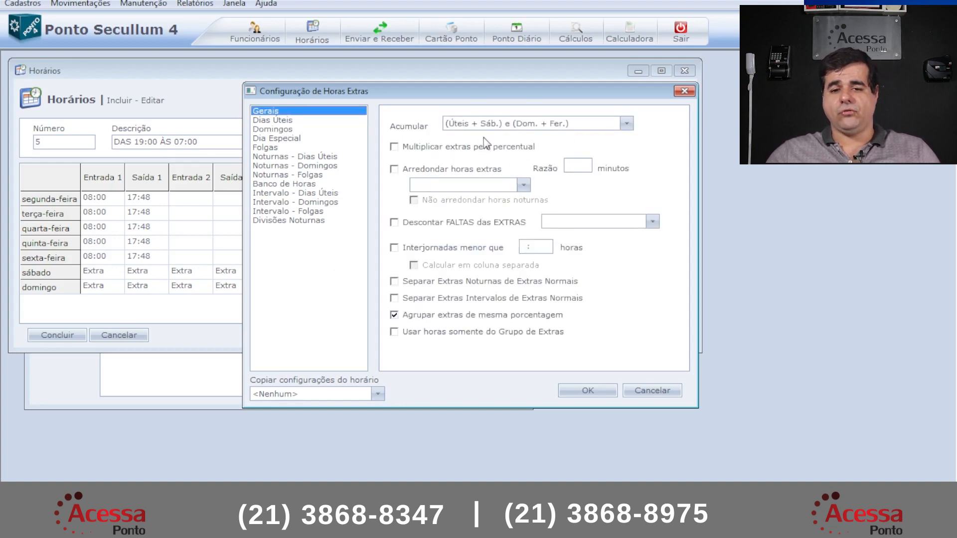
left_click(293, 121)
left_click(294, 130)
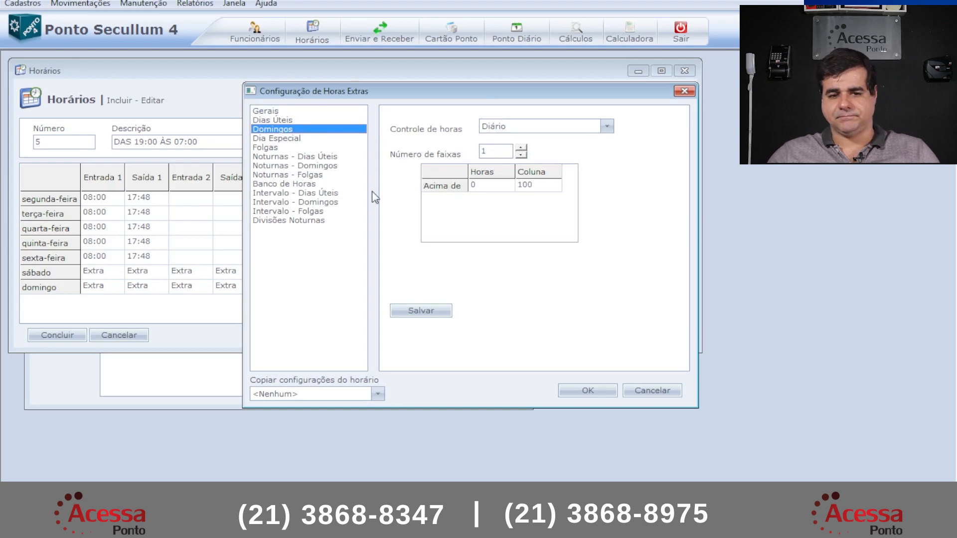
left_click(274, 149)
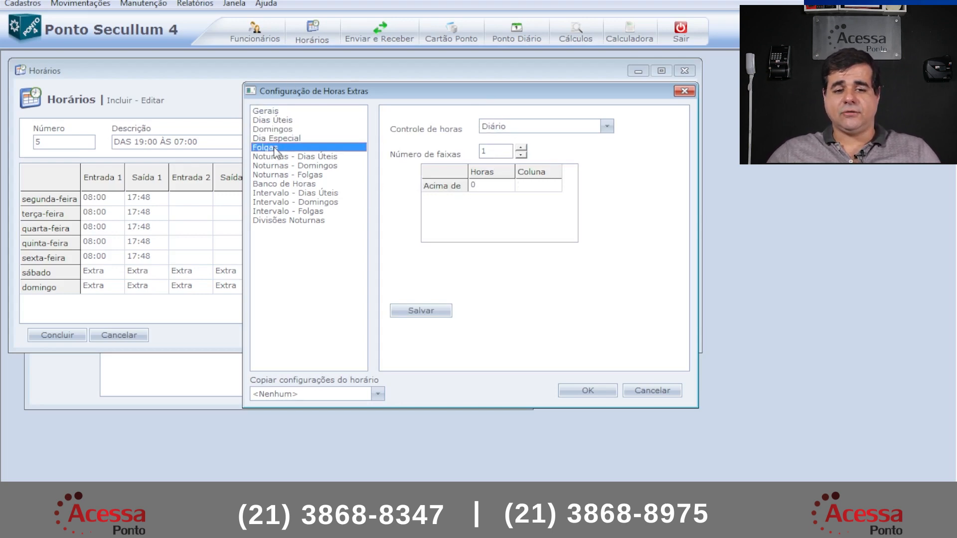
type("100")
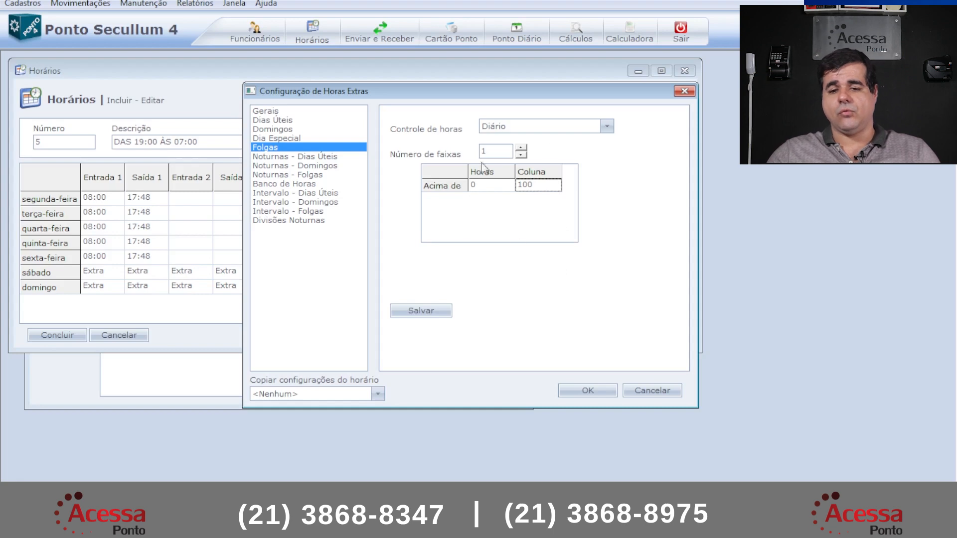
left_click(437, 314)
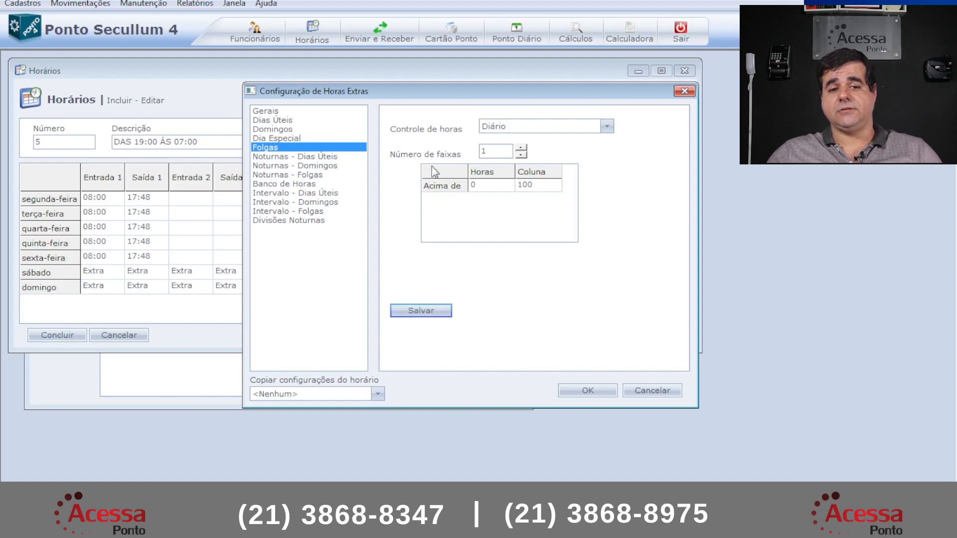
View the Banco de Horas settings, and close the overtime configuration and the schedule without saving
left_click(305, 184)
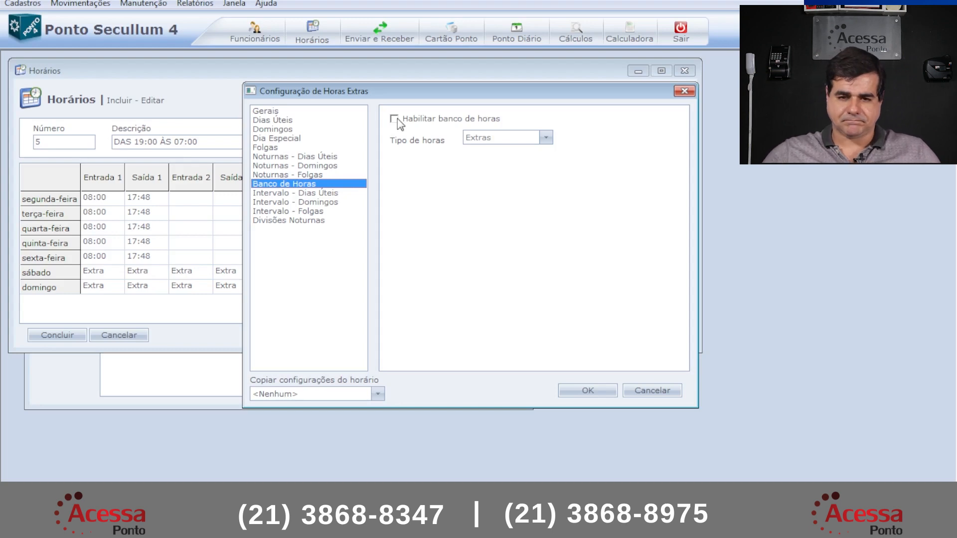
left_click(684, 91)
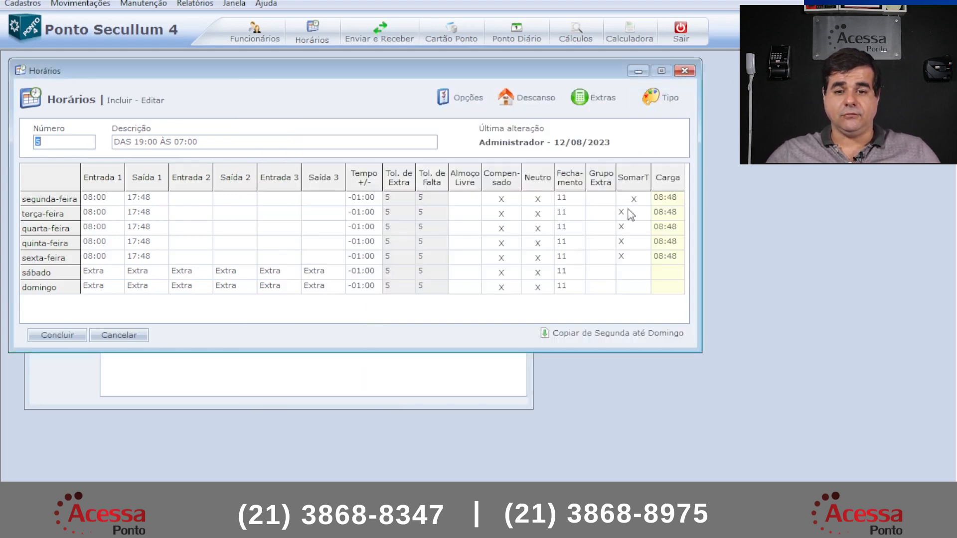
left_click(98, 338)
Open the schedule "DAS 07:00 ÀS 17:00", close it, and open "DAS 07:00 ÀS 19:00" to examine its settings
double_click(215, 168)
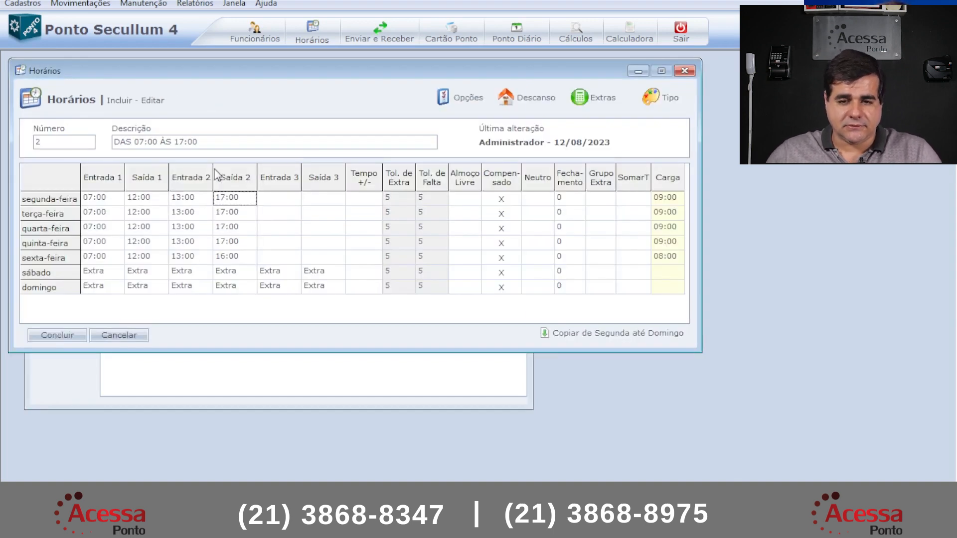
left_click(58, 335)
double_click(201, 197)
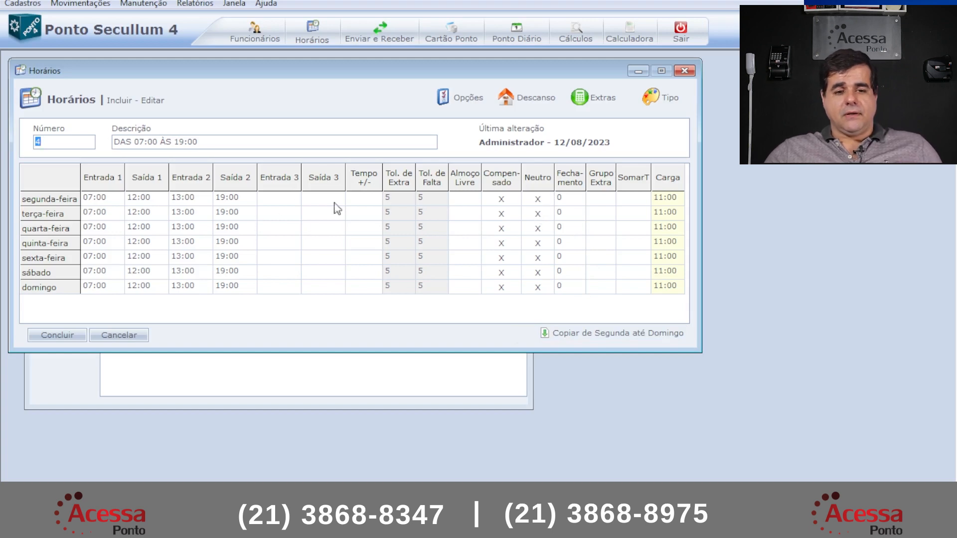
Try marking terça-feira, quinta-feira and sábado as Extra days, and restore the whole week by copying the segunda-feira times through domingo
left_click(90, 202)
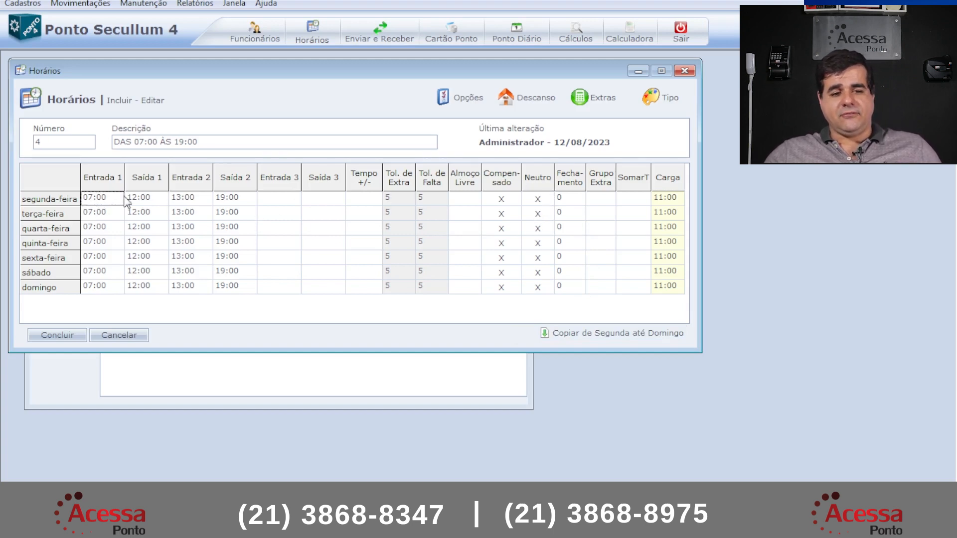
left_click_drag(112, 201, 277, 201)
double_click(73, 218)
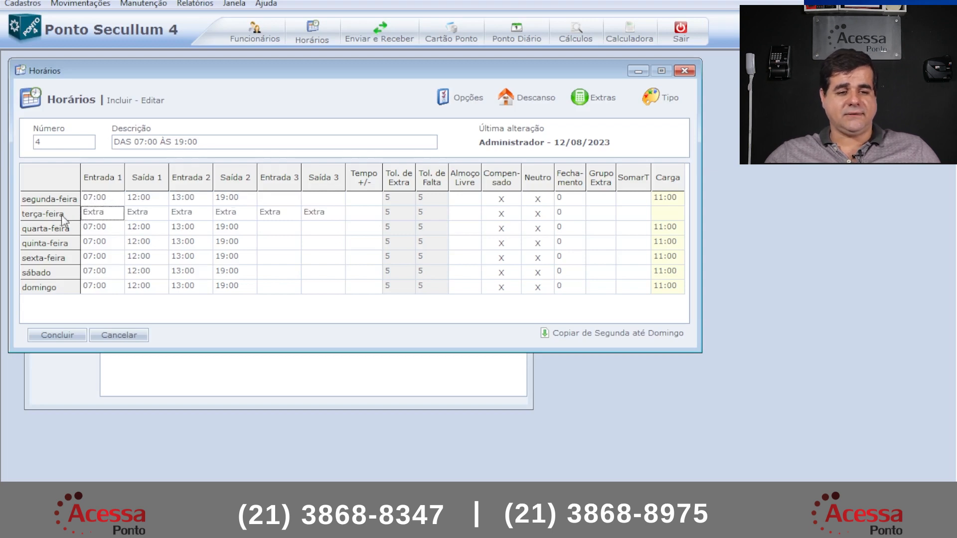
double_click(67, 244)
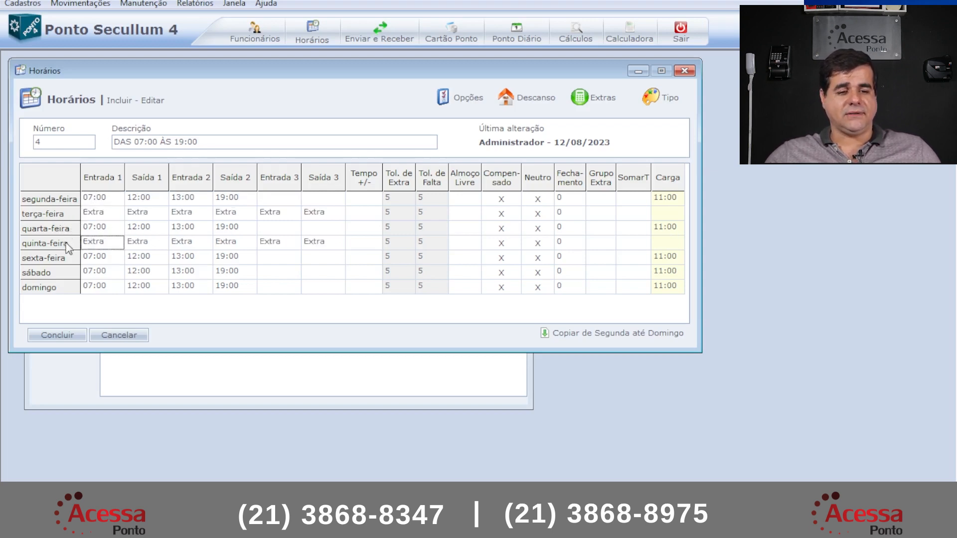
double_click(68, 274)
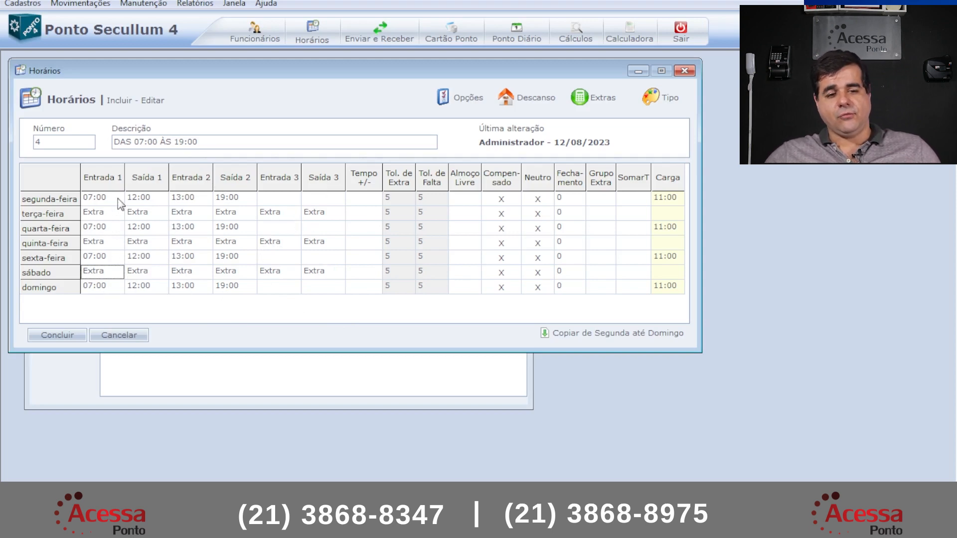
left_click(623, 332)
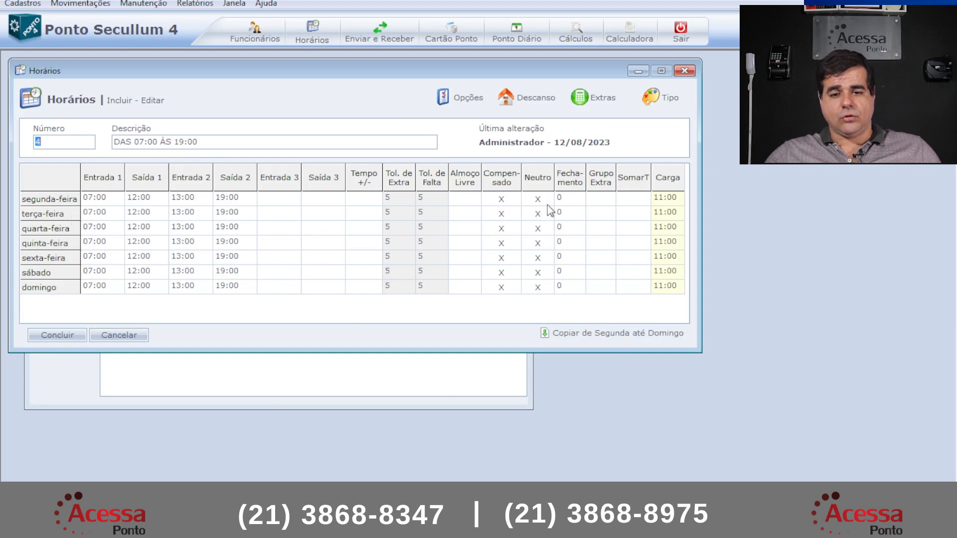
Enable "Desconsiderar Neutro quando houver batidas no dia" in the schedule's calculation mode options, and close the schedule without saving
left_click_drag(544, 200, 547, 300)
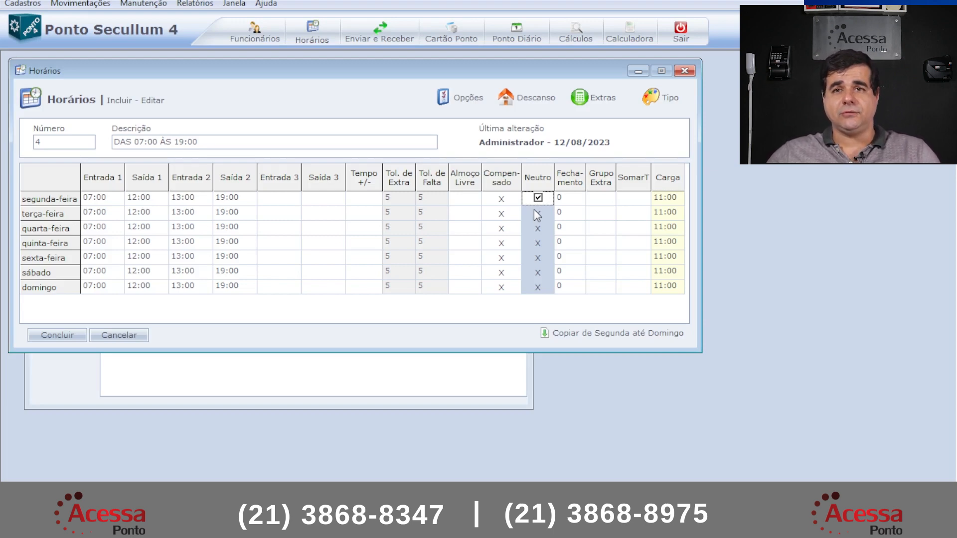
left_click(460, 101)
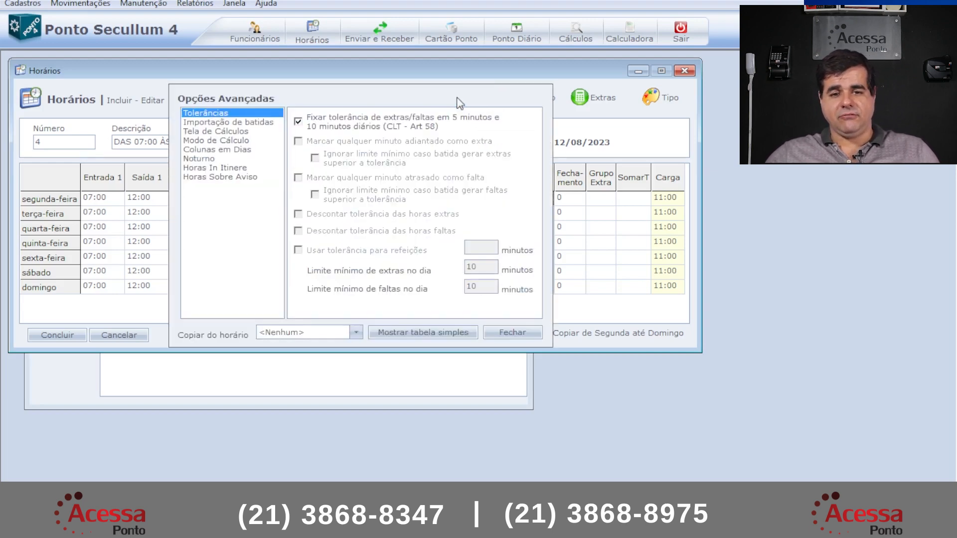
left_click(235, 140)
left_click(299, 294)
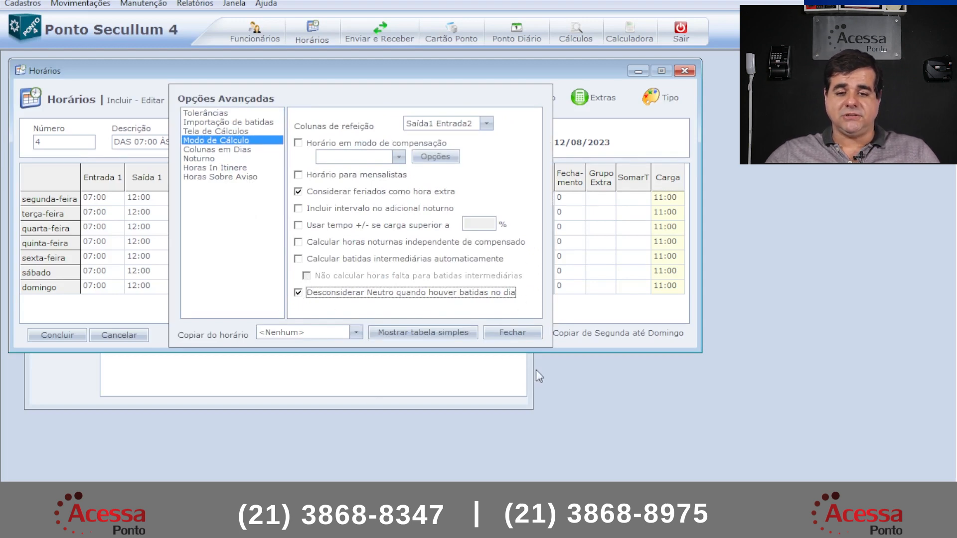
left_click(528, 340)
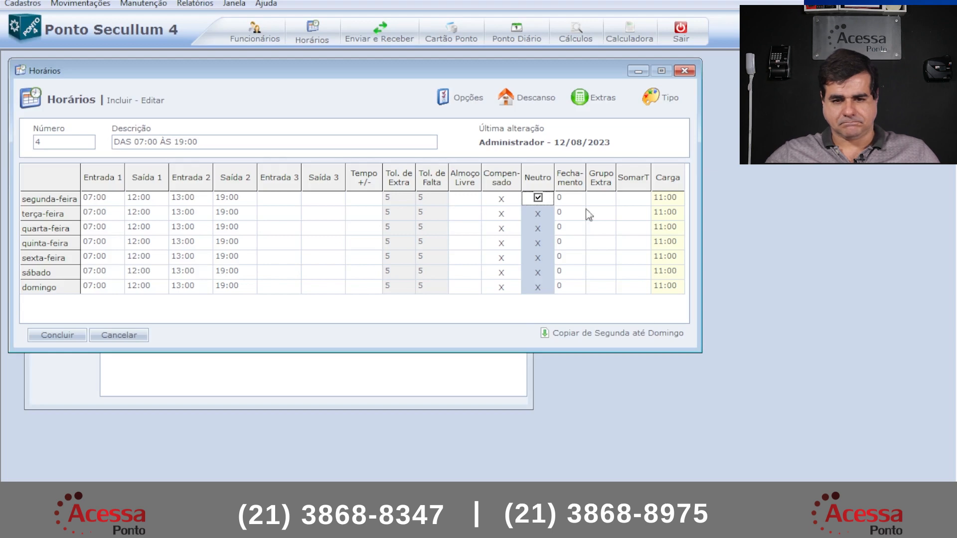
left_click(126, 339)
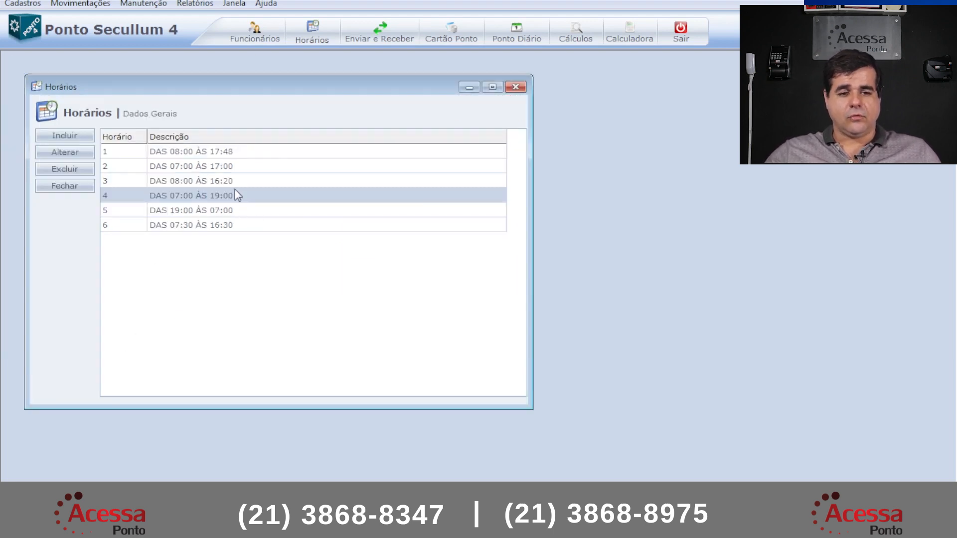
Open the schedule "DAS 08:00 ÀS 16:20", switch domingo from Extra to 08:00–12:00 and 13:00–16:20, and clear its Neutro option
double_click(235, 184)
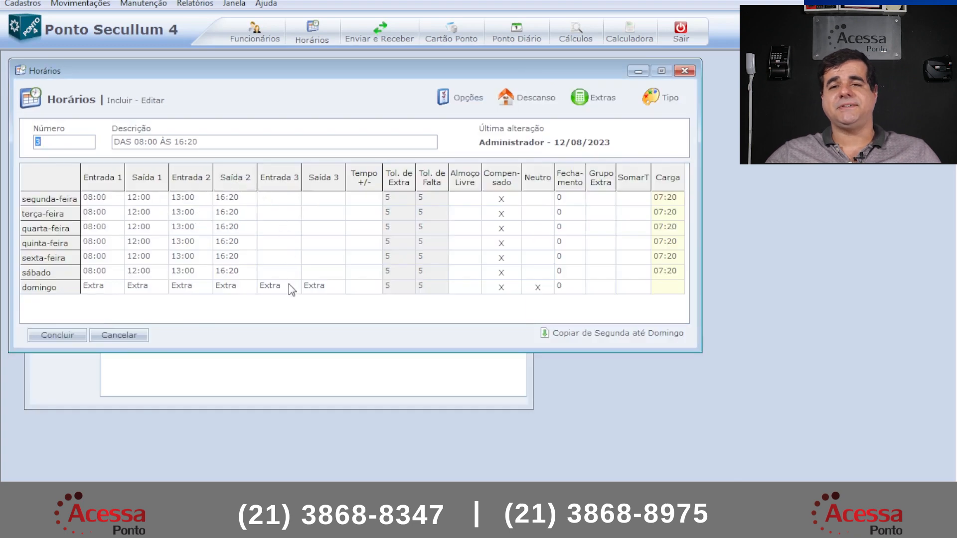
left_click(71, 288)
left_click(70, 287)
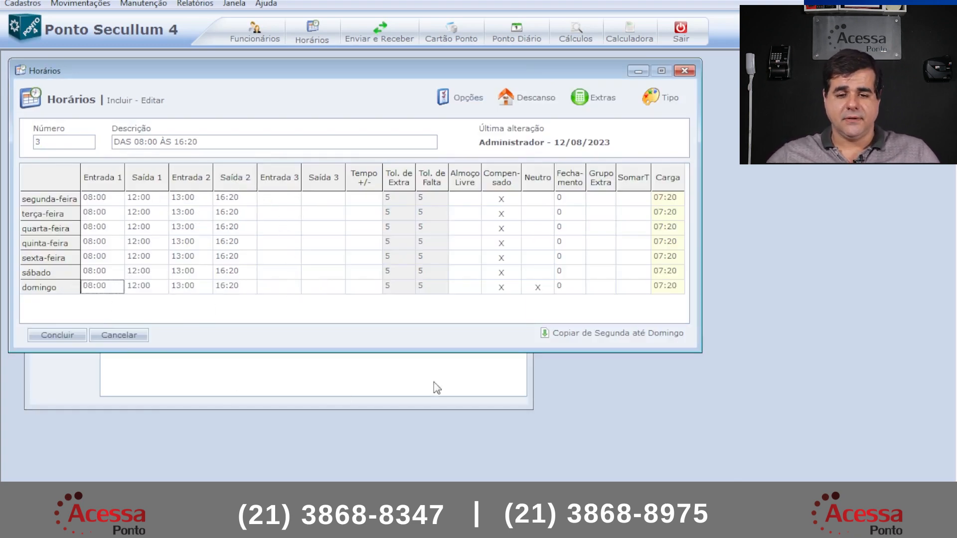
left_click(538, 287)
key("space")
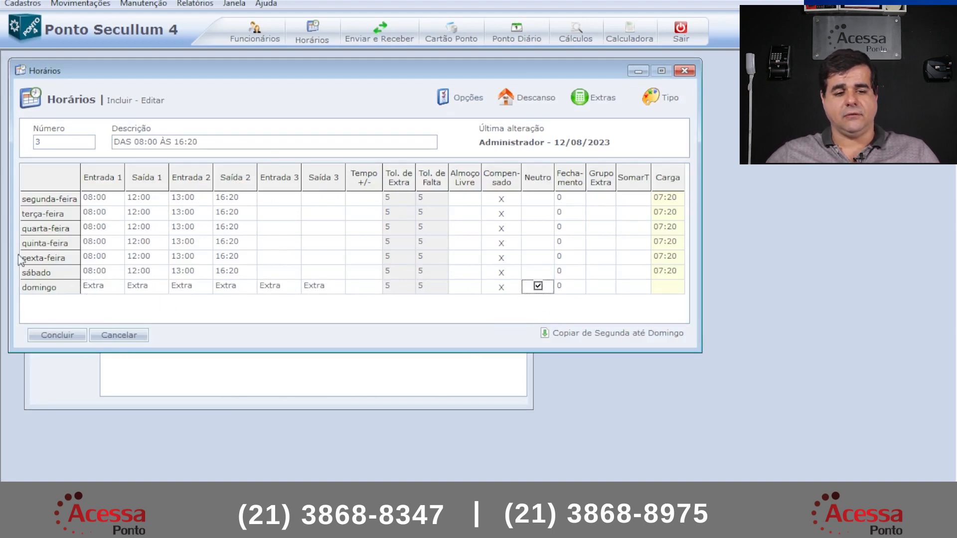
left_click_drag(96, 288, 353, 315)
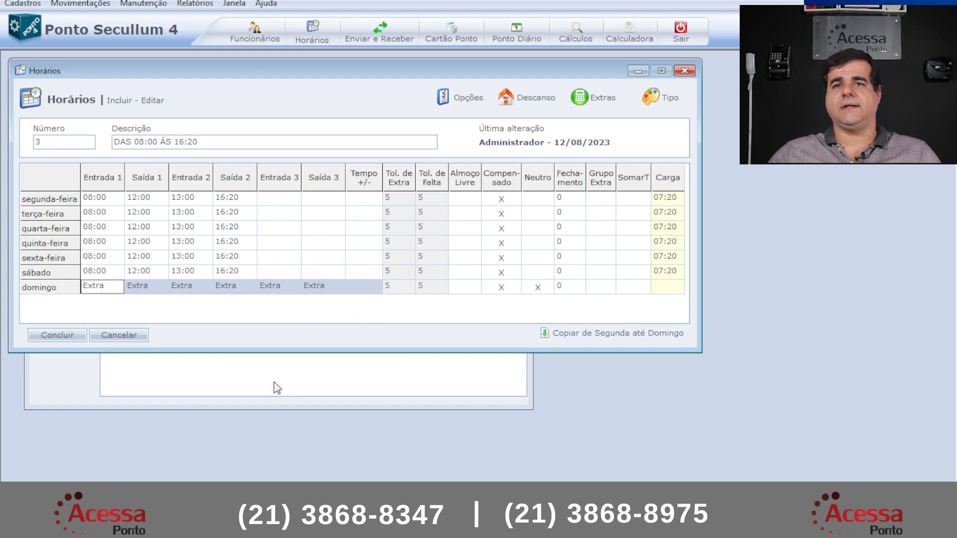
left_click(67, 288)
left_click(68, 288)
left_click(67, 288)
left_click(538, 288)
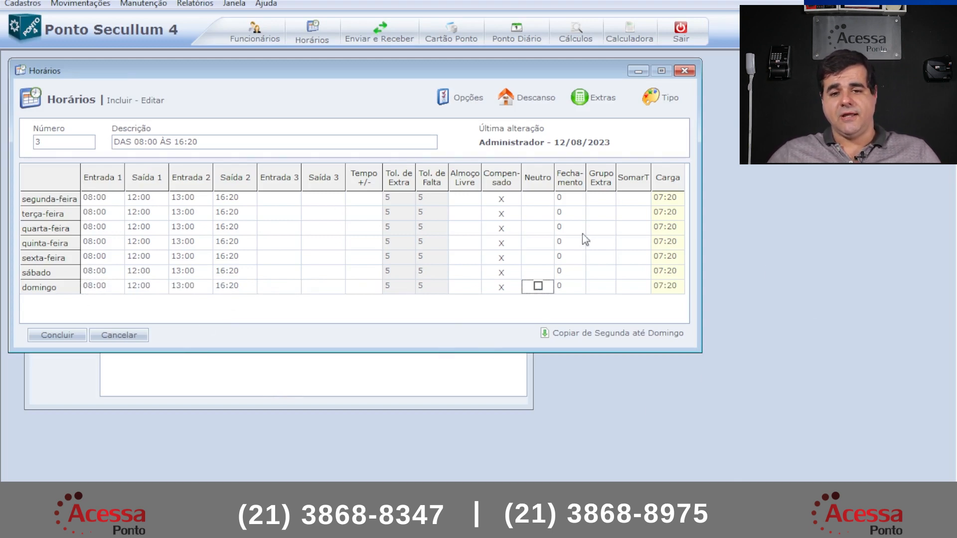
Allow 1 day off per week (folgas na semana) in the schedule's advanced Tela de Cálculos options
left_click(463, 97)
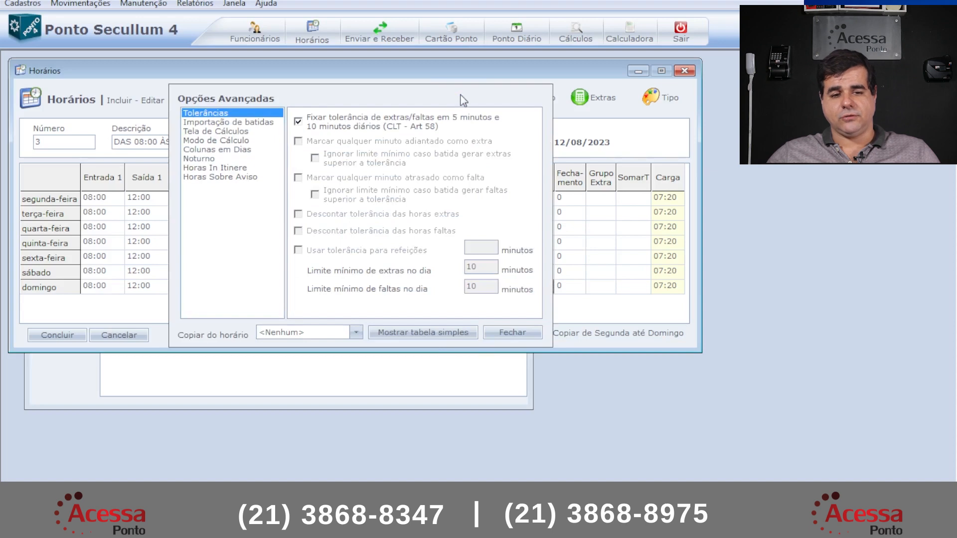
left_click(232, 142)
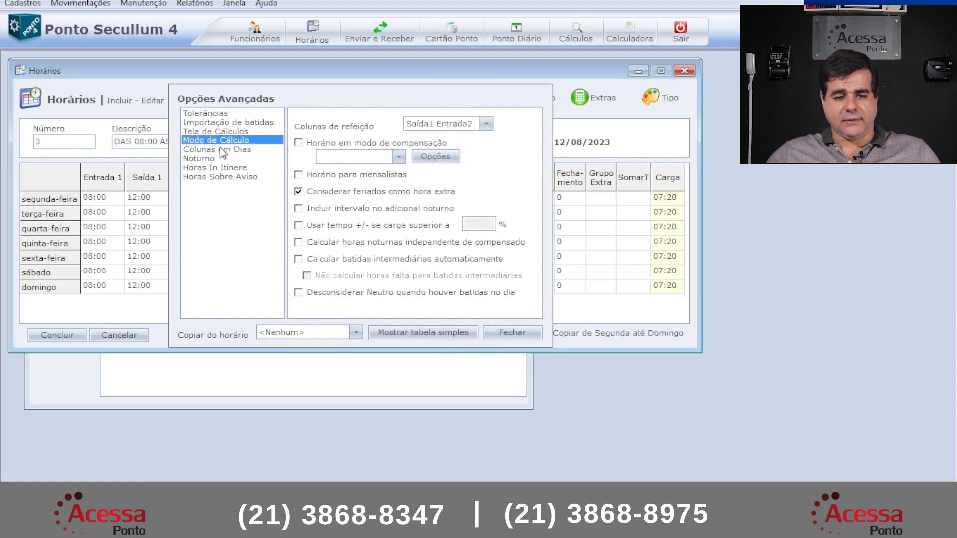
left_click(219, 131)
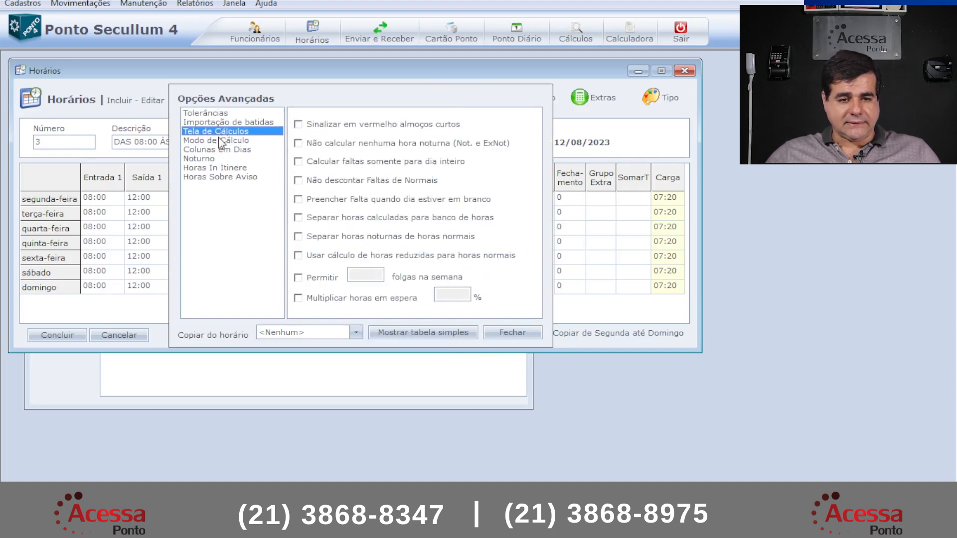
left_click(299, 277)
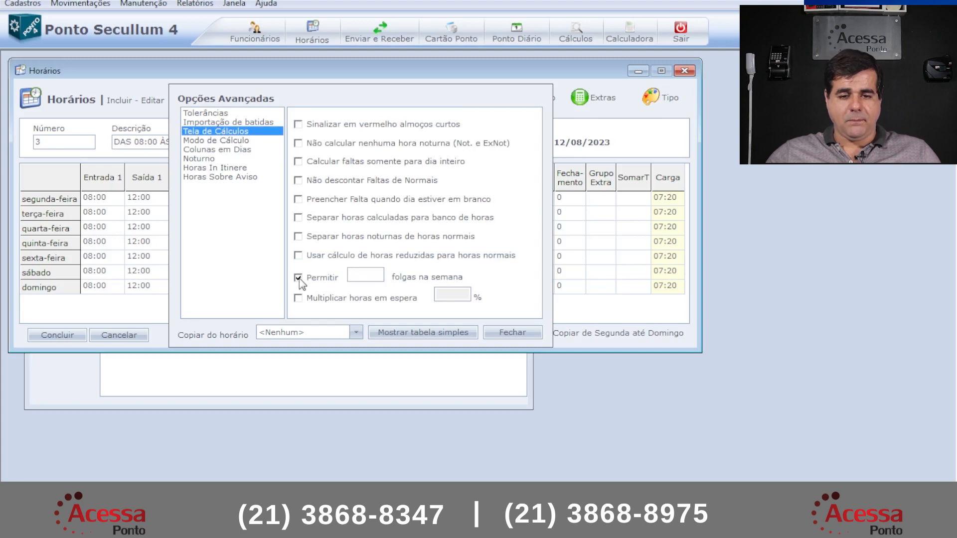
type("1")
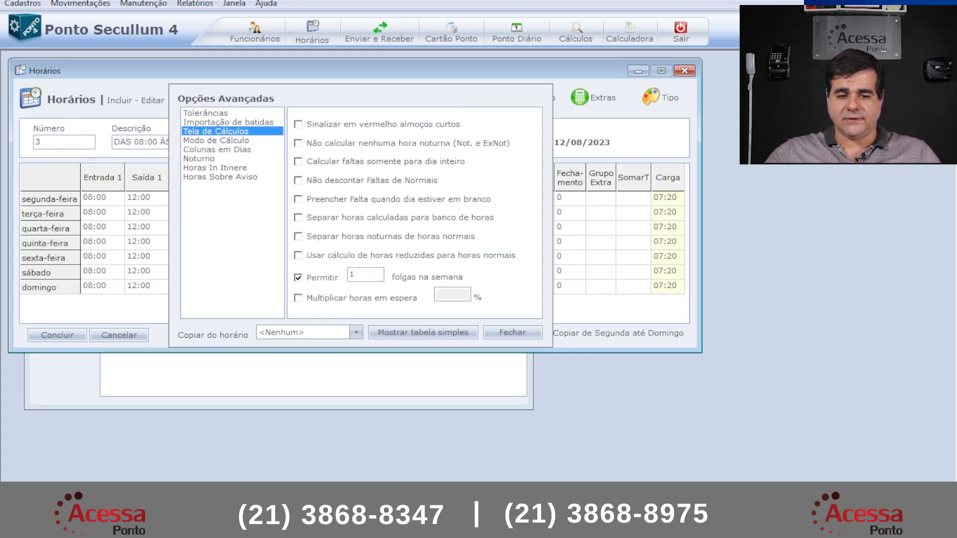
left_click(512, 332)
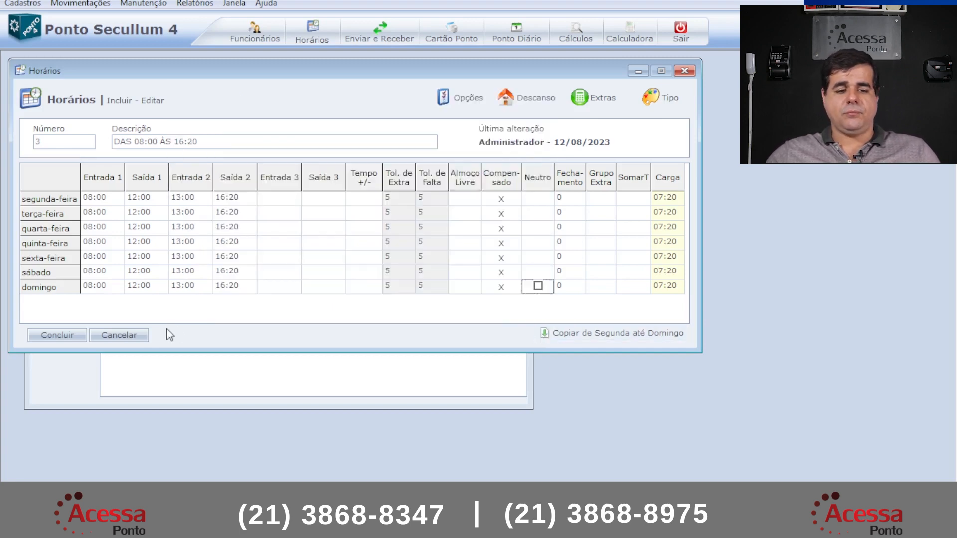